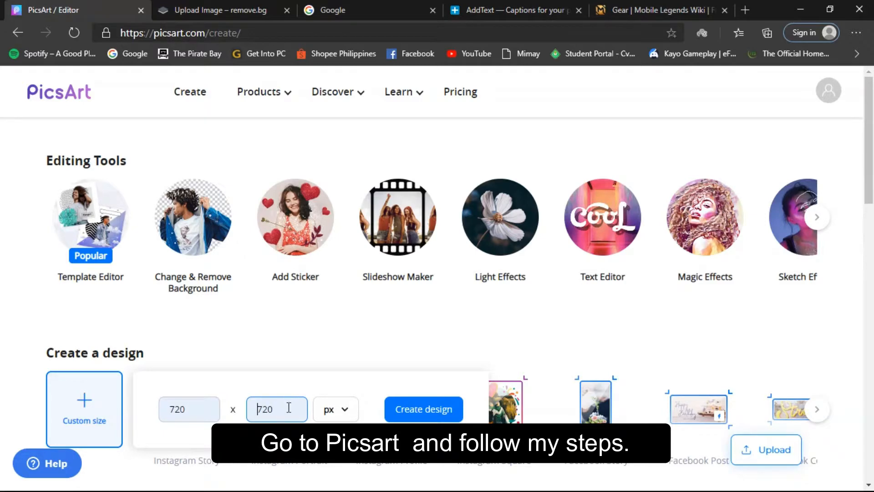
Create a blank custom-size design of 1280 x 720 px.
left_click(208, 404)
key("BackSpace")
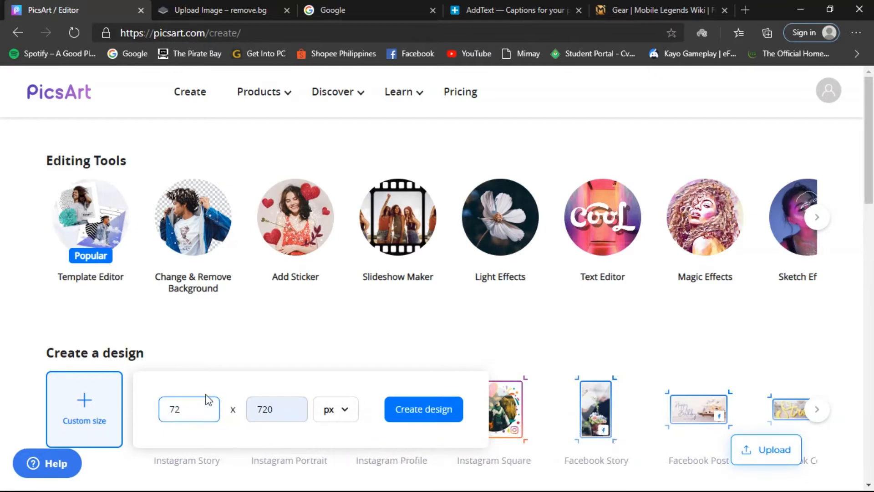
key("BackSpace")
key("BackSpace")
left_click(208, 404)
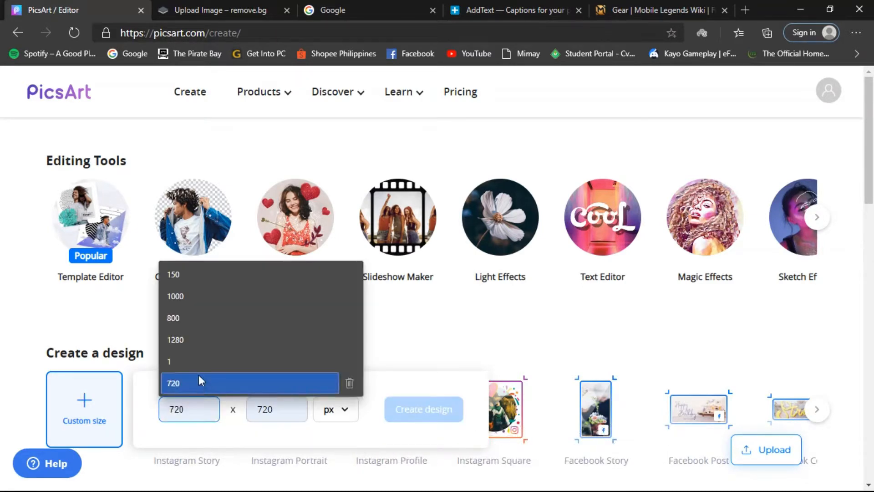
left_click(211, 354)
left_click(423, 409)
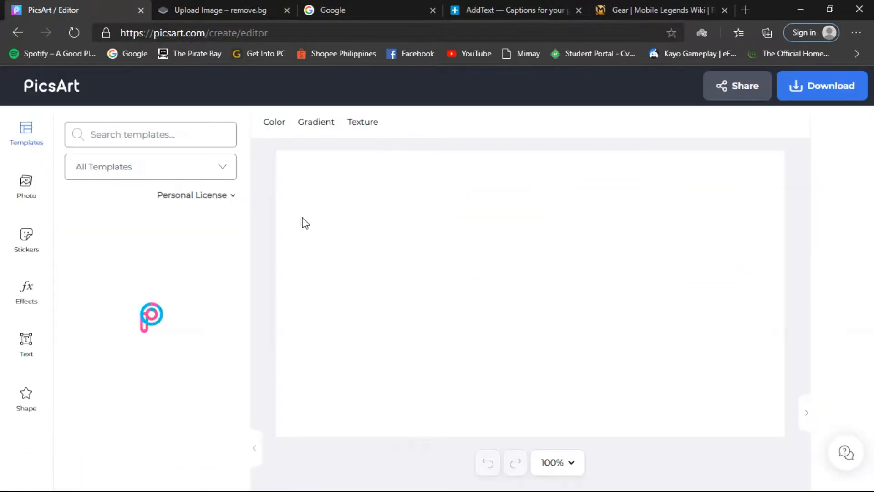
Search the photo library for "Black" and add the plain black picture to the canvas.
left_click(27, 182)
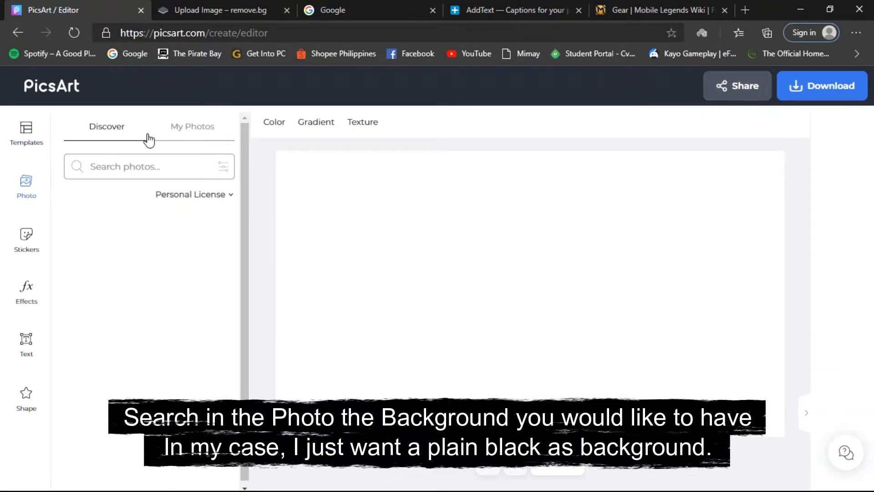
left_click(368, 5)
left_click(61, 6)
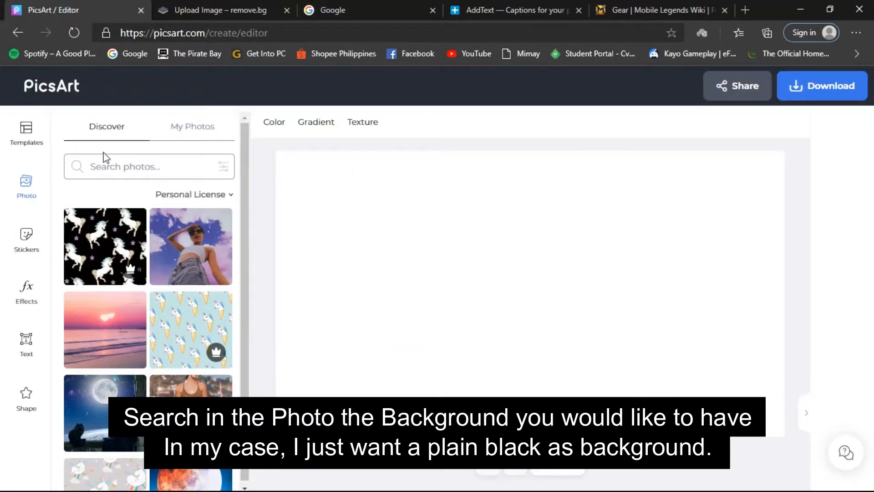
left_click(128, 167)
type("Black")
key("Return")
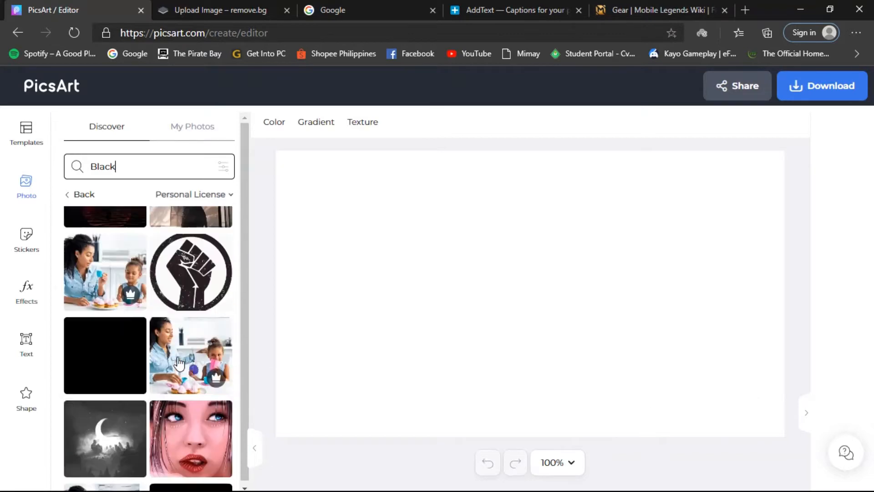
left_click(117, 332)
Move and stretch the black picture until it covers the whole canvas as the background.
left_click_drag(560, 254, 400, 238)
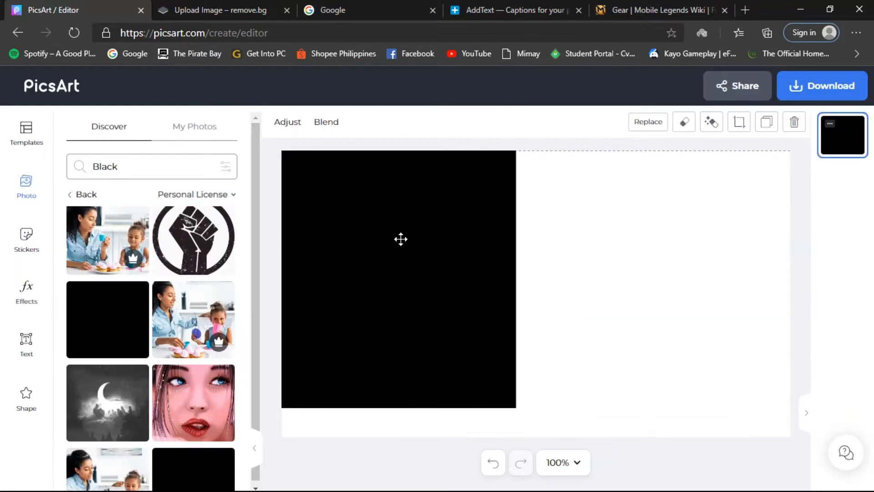
left_click_drag(517, 279, 869, 289)
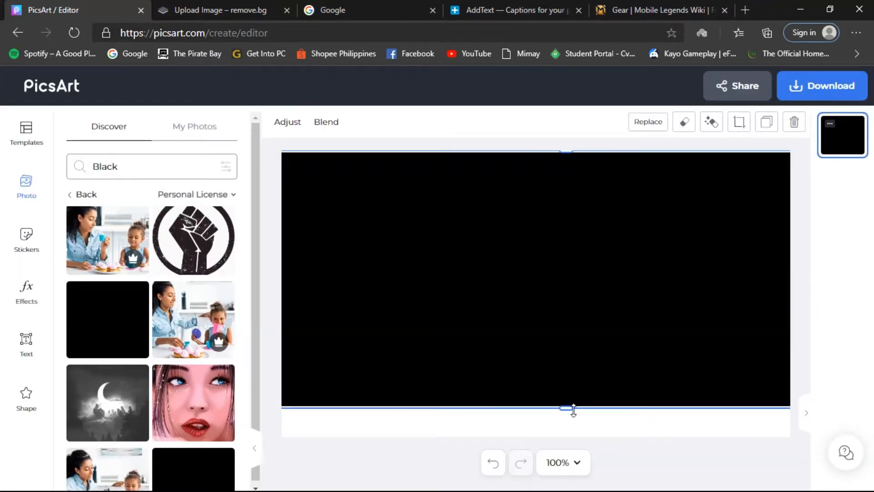
left_click_drag(567, 406, 572, 460)
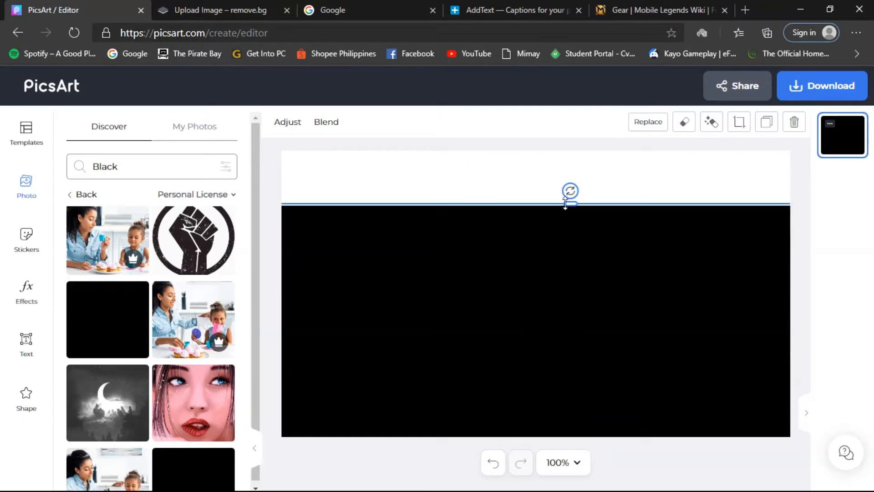
left_click_drag(566, 203, 584, 62)
Switch to the Google page and run an image search for "ruby ml wallpaper".
left_click(346, 10)
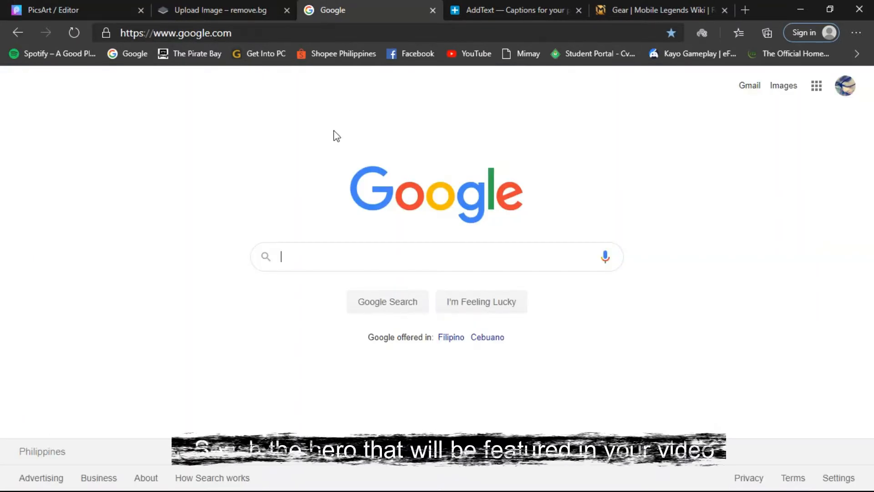
left_click(312, 255)
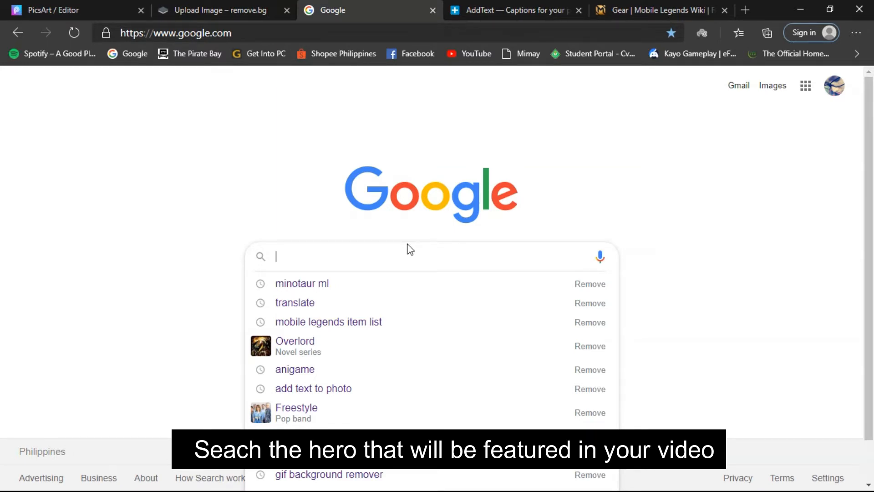
type("ruby")
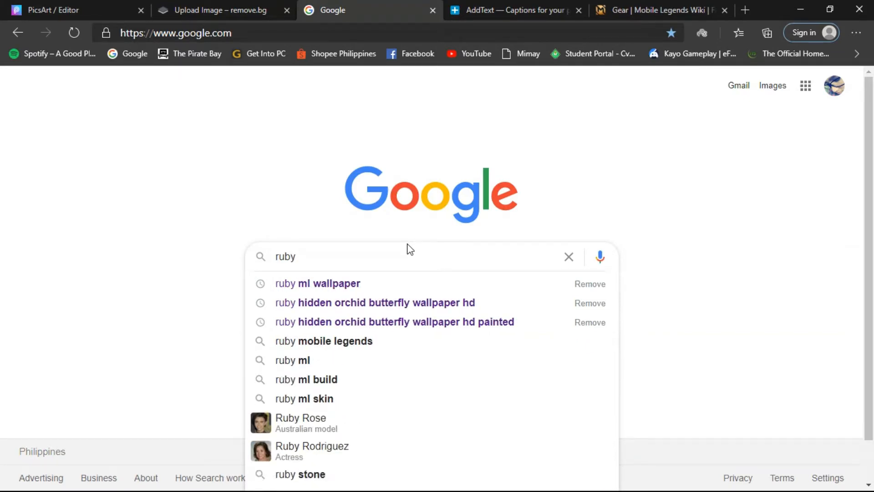
key("Down")
key("Return")
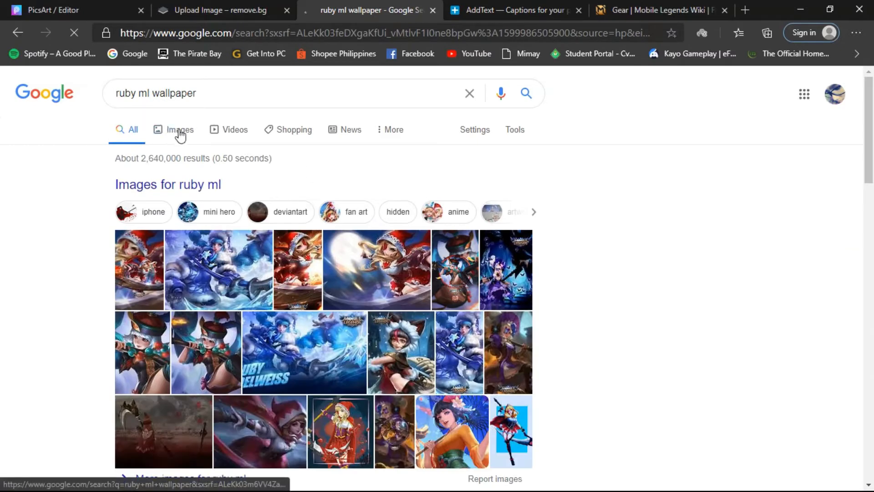
left_click(173, 131)
Find the picture of Ruby in a red hood under a crescent moon and save it as a JPEG in Downloads.
scroll(255, 206, "down", 3)
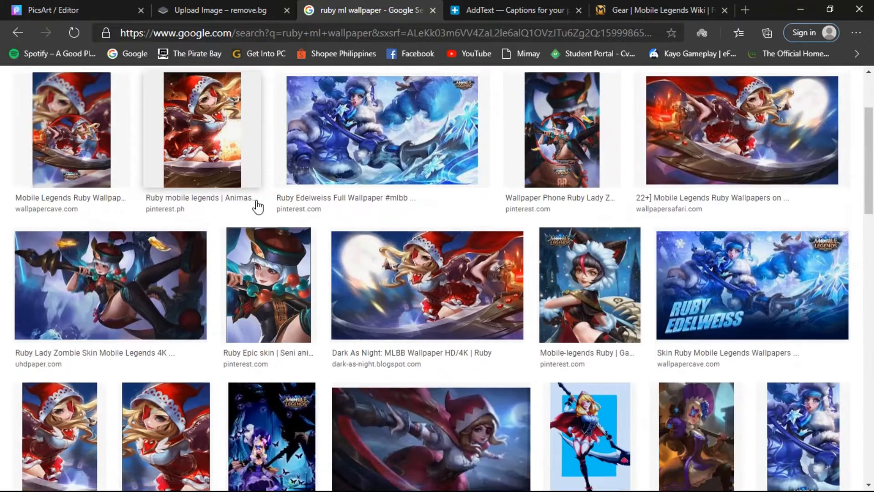
scroll(257, 206, "down", 3)
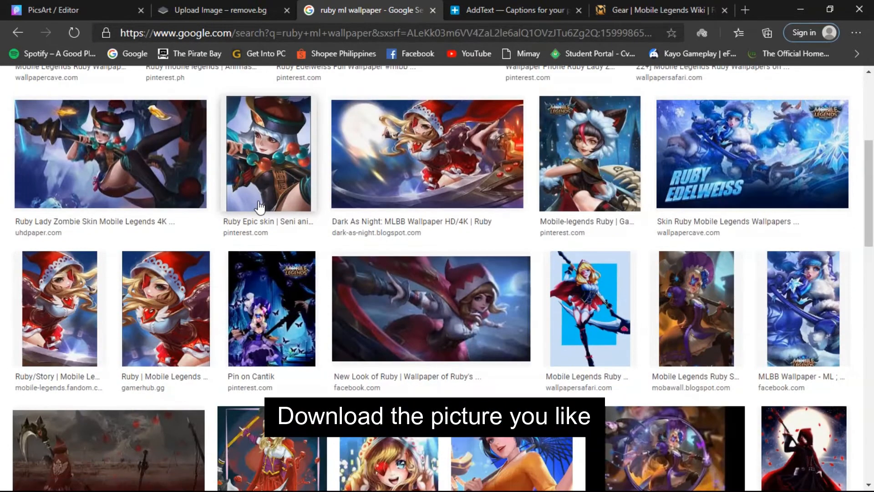
scroll(259, 207, "down", 3)
scroll(259, 207, "down", 2)
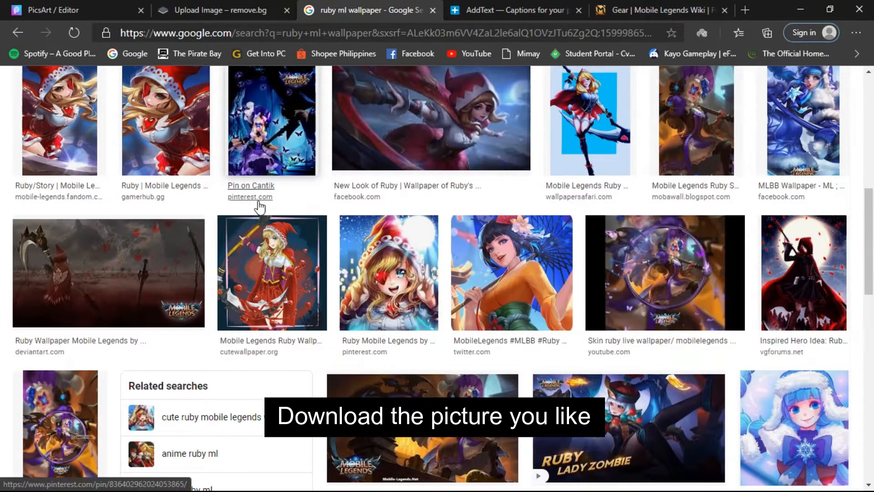
scroll(259, 208, "down", 5)
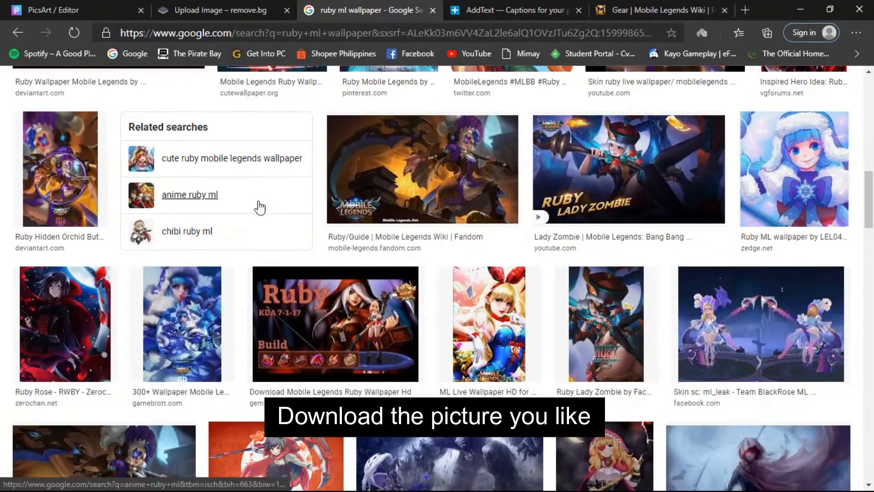
scroll(260, 207, "down", 5)
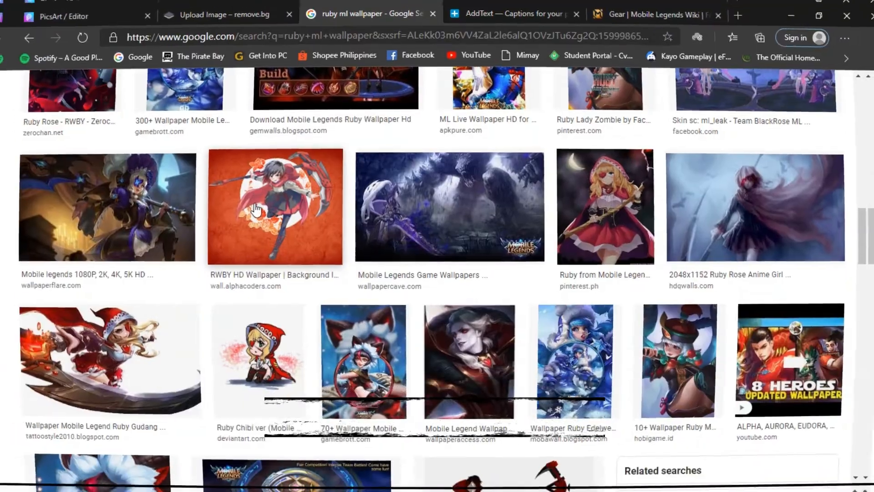
scroll(605, 212, "down", 6)
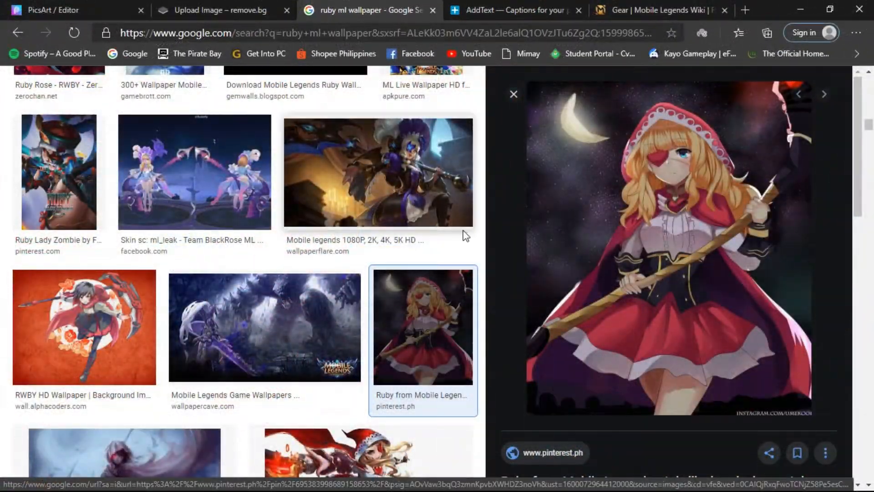
scroll(402, 241, "up", 6)
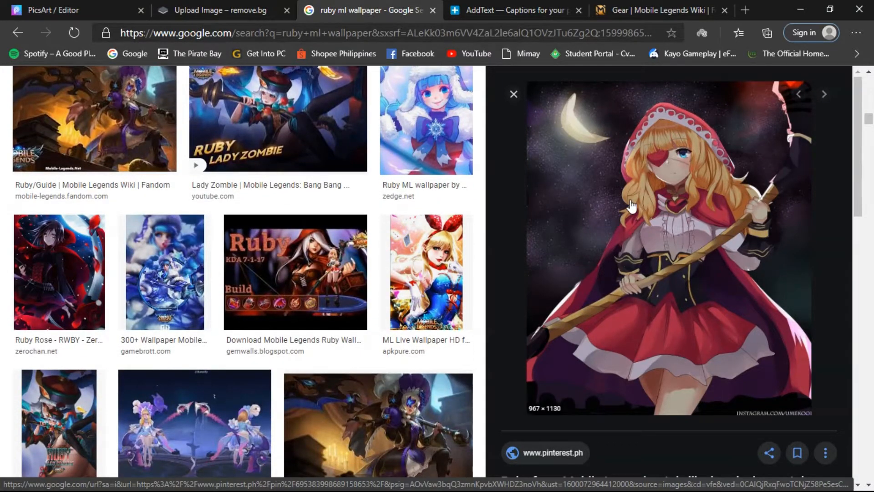
right_click(607, 207)
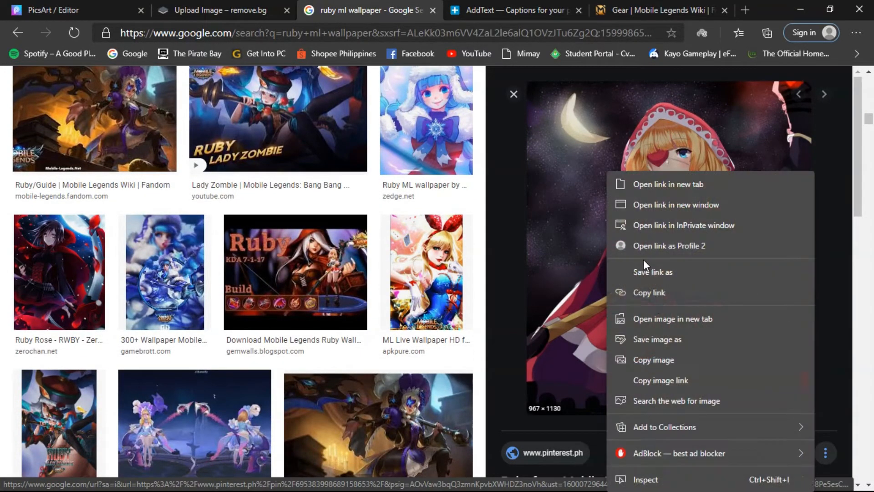
left_click(653, 350)
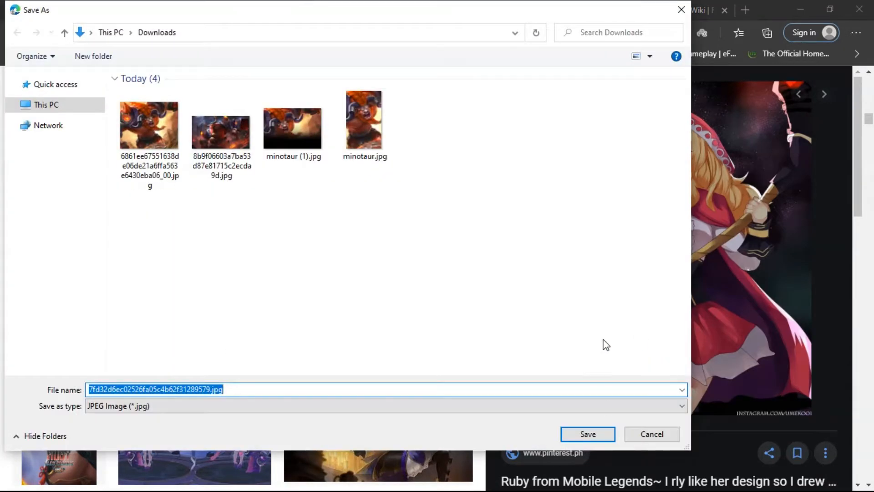
left_click(592, 437)
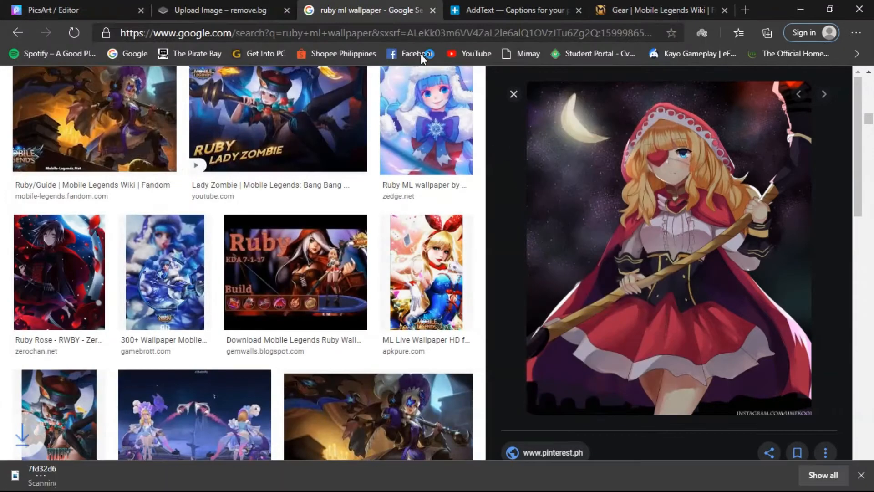
Switch to remove.bg and upload the saved Ruby picture to remove its background.
left_click(253, 5)
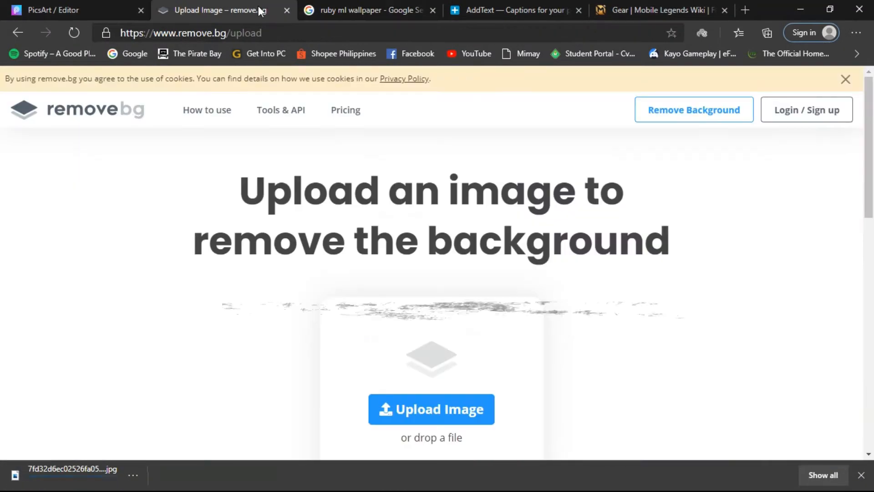
left_click(397, 405)
double_click(156, 110)
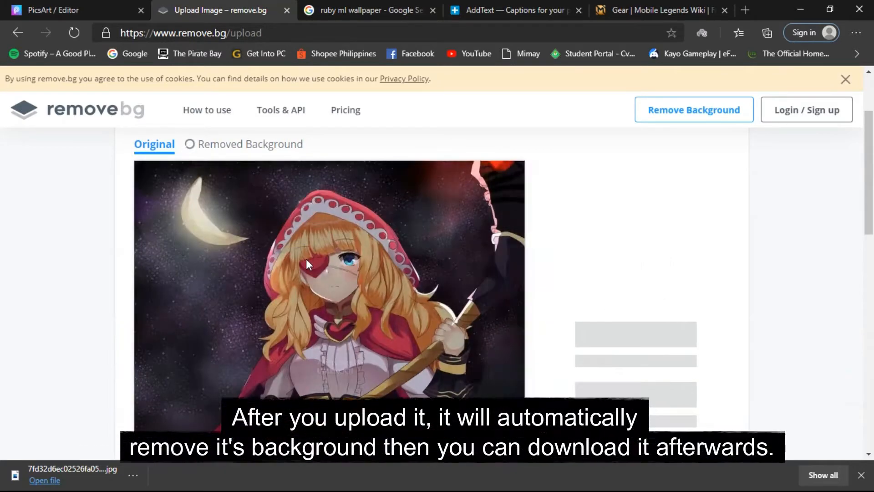
Download the background-free Ruby picture at the 462 × 540 preview size.
scroll(310, 266, "down", 3)
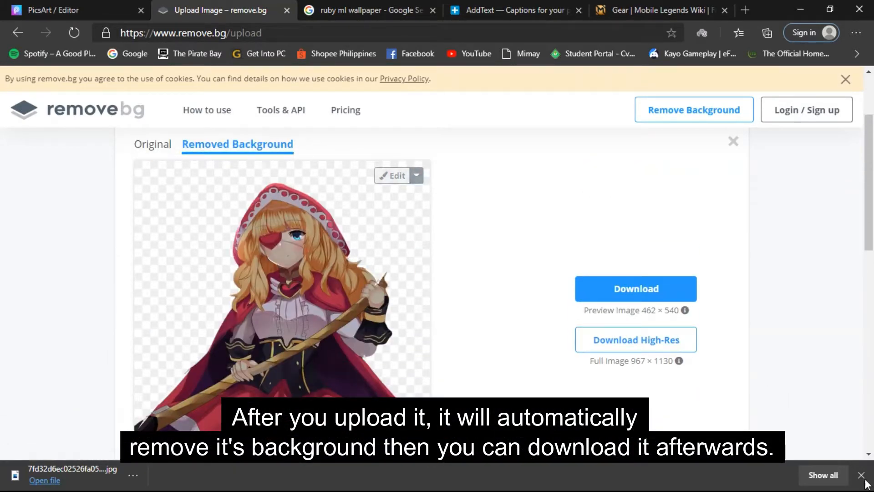
left_click(861, 475)
scroll(478, 324, "down", 4)
scroll(473, 321, "up", 3)
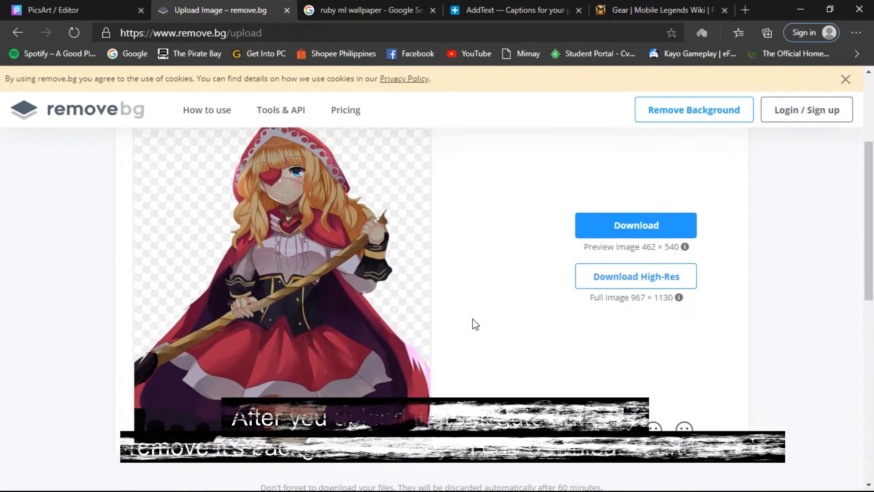
left_click(620, 230)
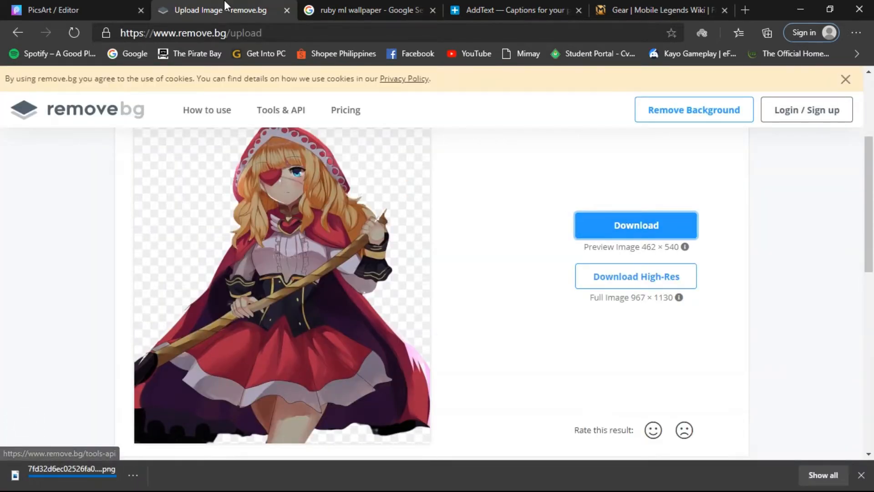
Return to the PicsArt design and upload the removebg-preview PNG of Ruby from Downloads as an own photo.
left_click(62, 6)
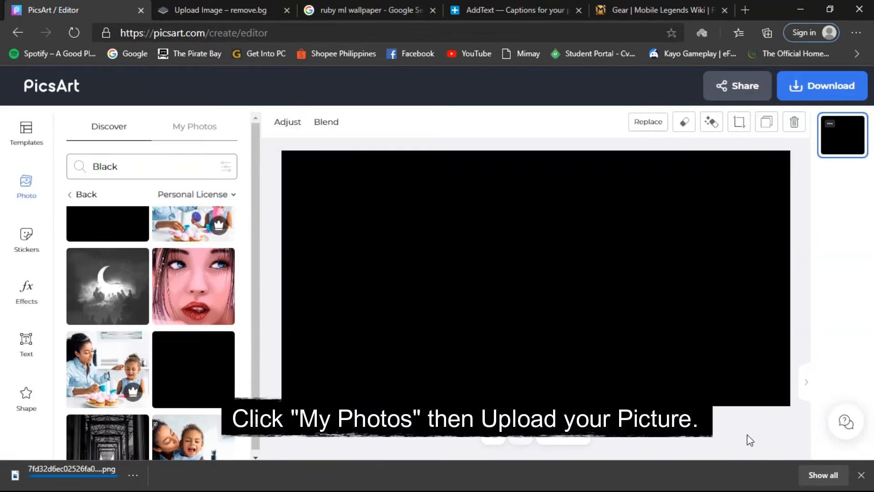
left_click(861, 475)
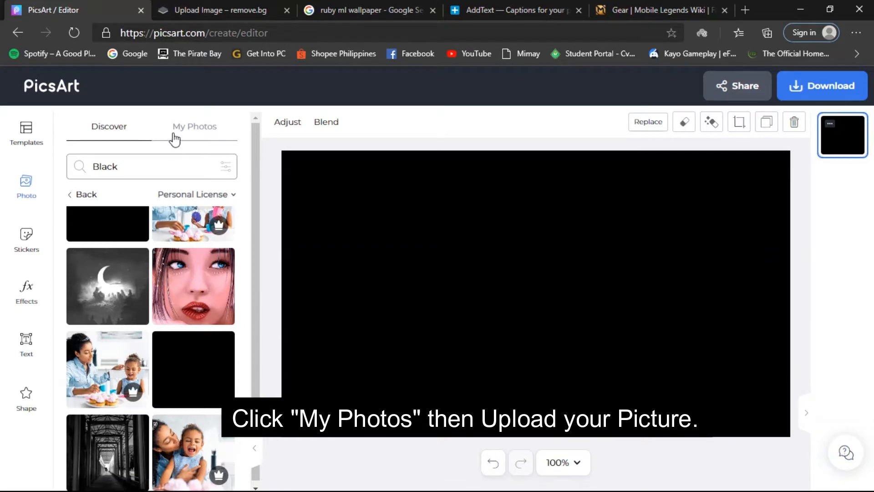
left_click(173, 135)
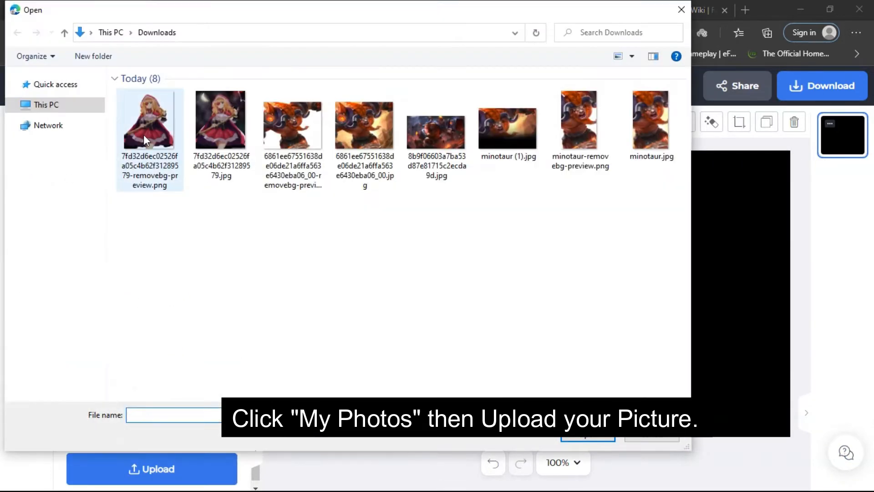
double_click(144, 135)
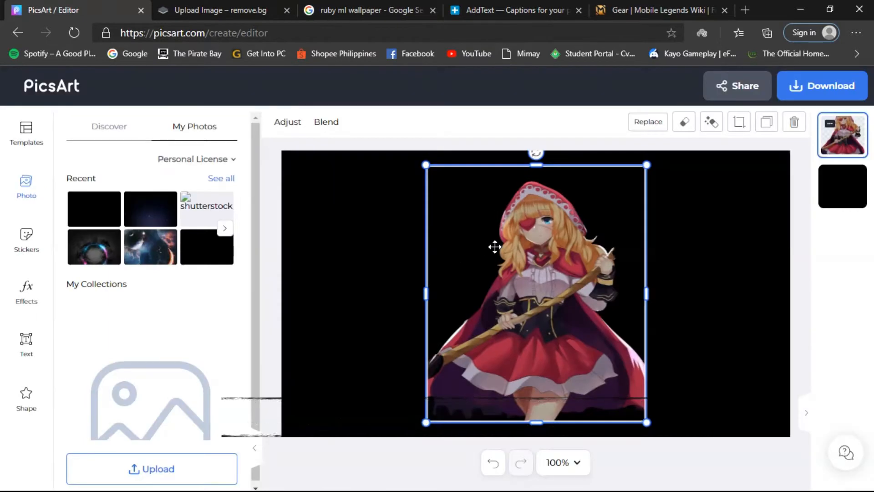
Move the Ruby cutout to the right side of the canvas, enlarge it to fill the canvas height, and deselect it.
left_click_drag(495, 248, 632, 222)
left_click_drag(559, 397, 505, 422)
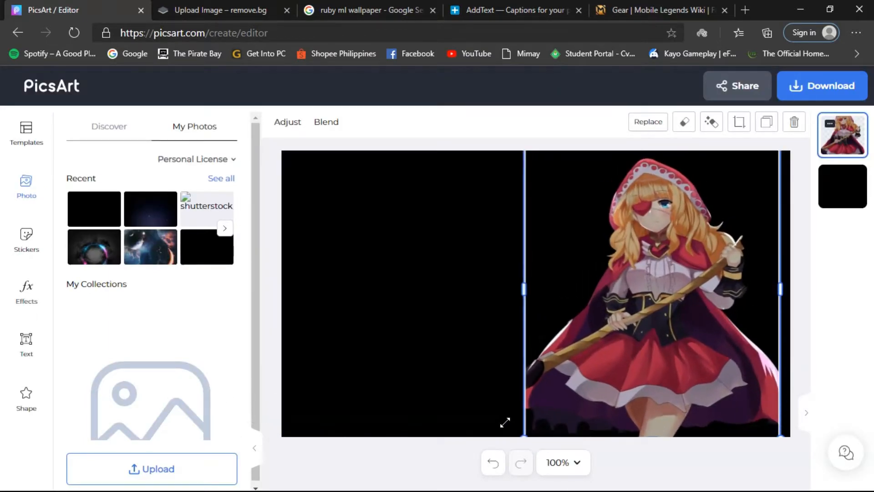
left_click_drag(637, 348, 670, 343)
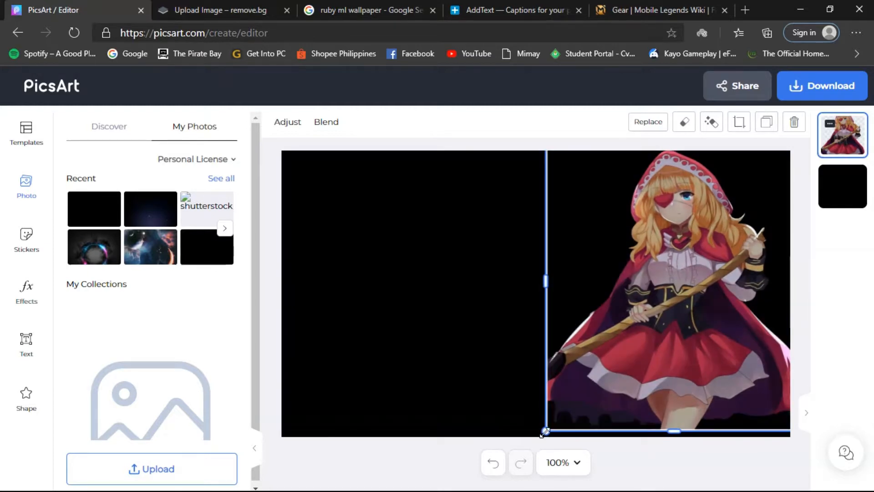
left_click_drag(539, 428, 538, 441)
left_click(433, 467)
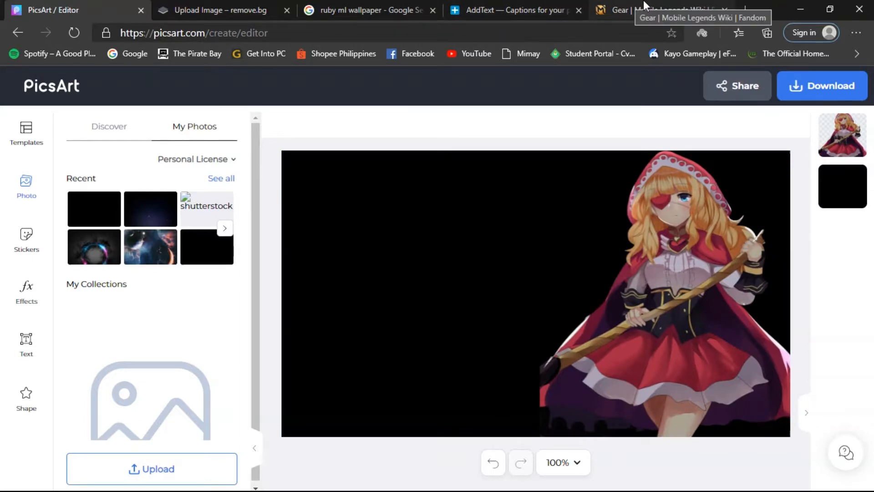
Switch to the Mobile Legends Wiki Gear page and look through the defense item table for items to show in the thumbnail.
left_click(644, 6)
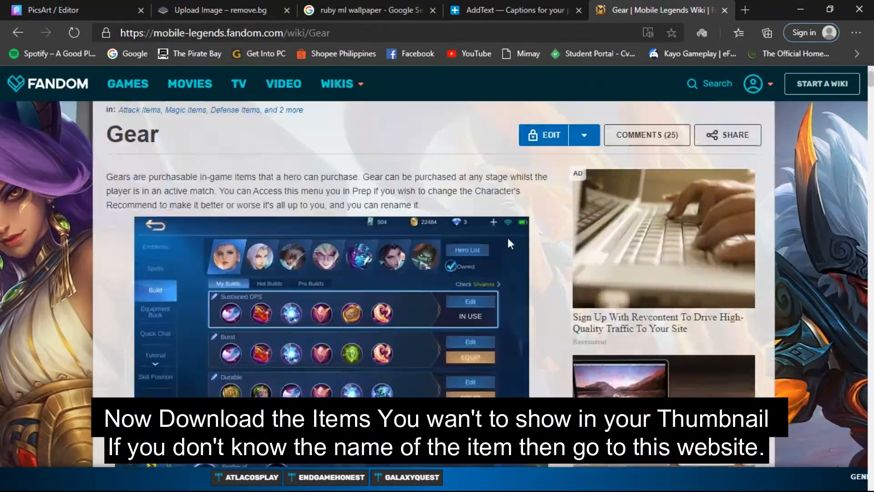
scroll(509, 240, "down", 1)
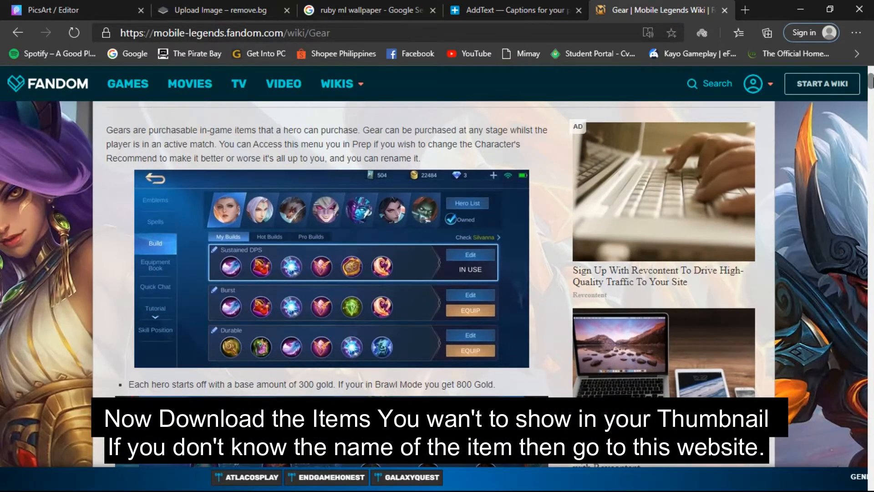
mouse_move(870, 81)
left_mouse_down()
mouse_move(870, 69)
mouse_move(870, 241)
left_mouse_up()
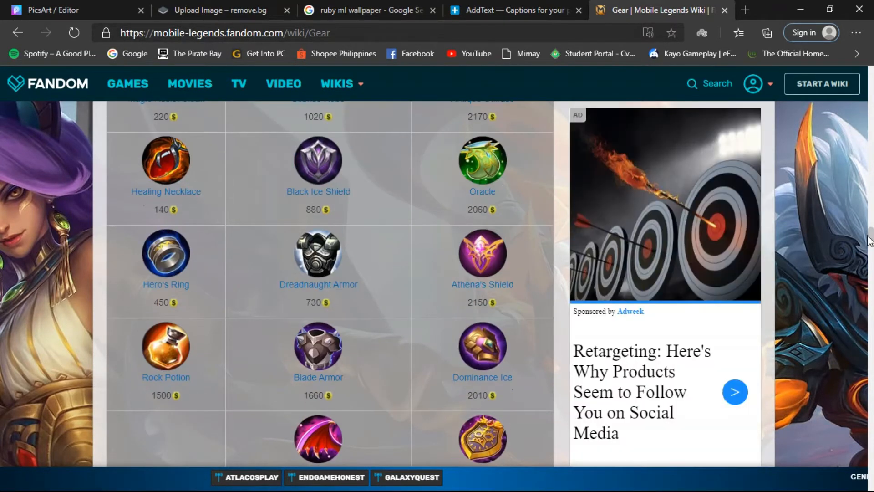
scroll(491, 240, "up", 3)
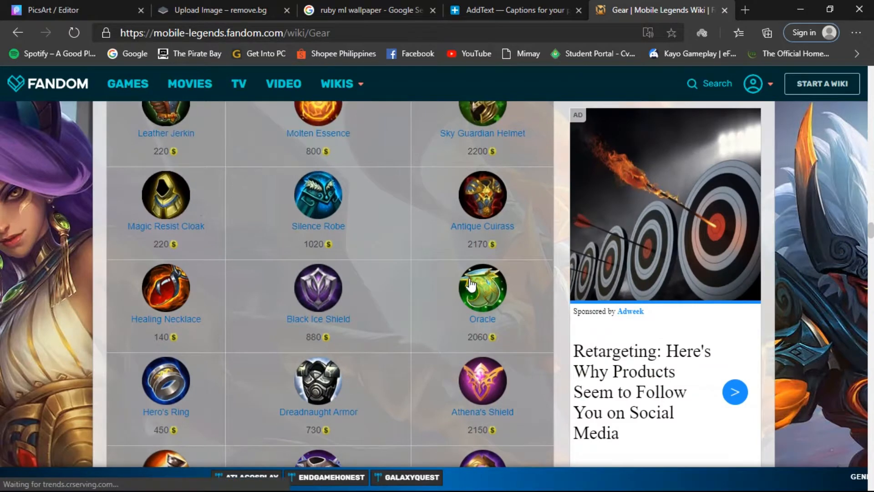
scroll(460, 255, "down", 3)
scroll(456, 192, "down", 4)
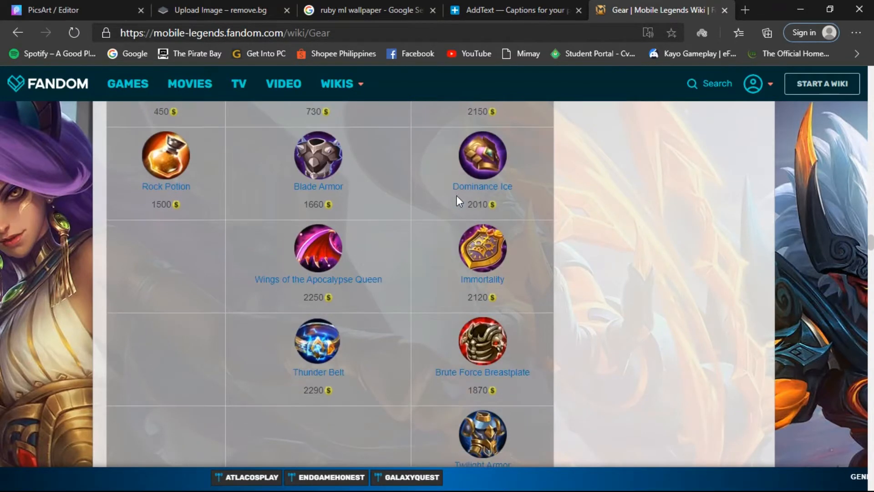
scroll(457, 200, "down", 3)
scroll(457, 200, "up", 9)
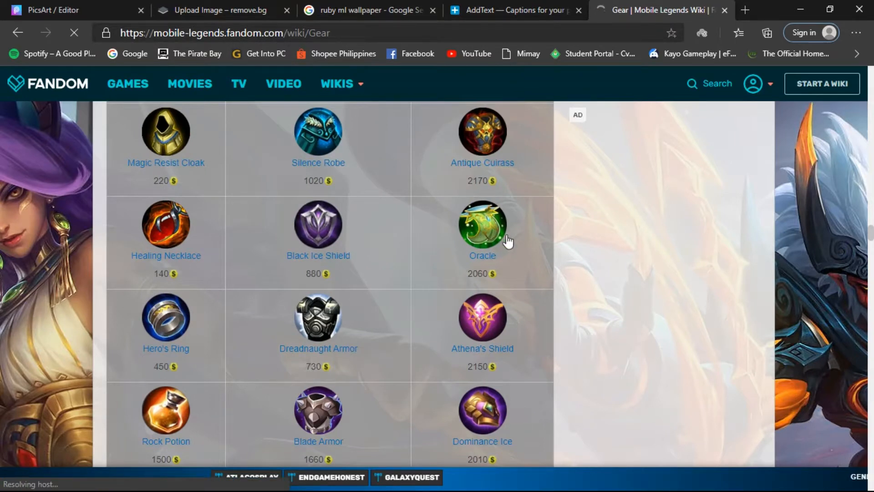
scroll(465, 226, "down", 15)
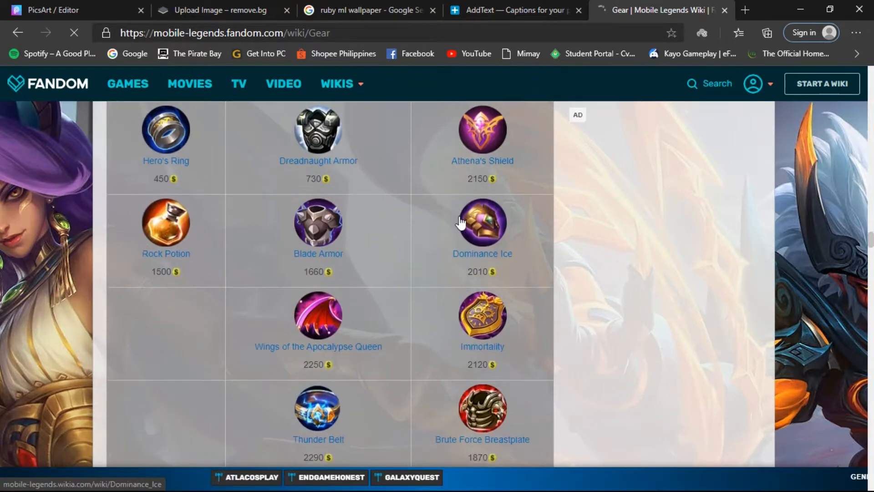
scroll(462, 219, "up", 15)
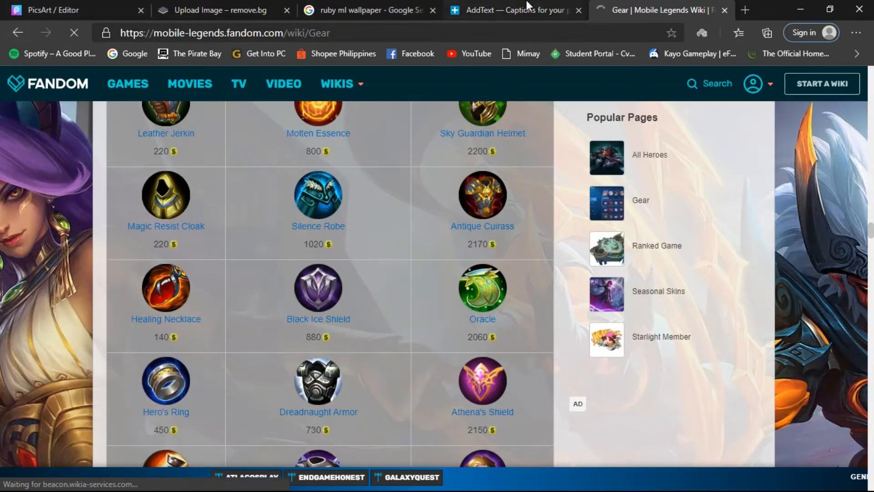
Search Google Images for "oracle ml" and check the Oracle item's wiki page.
left_click(528, 6)
left_click(360, 10)
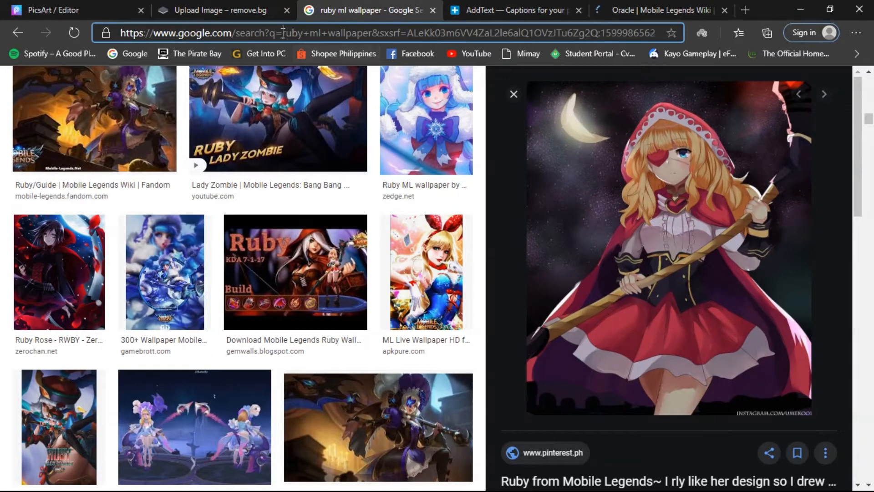
left_click(283, 33)
type("oracle")
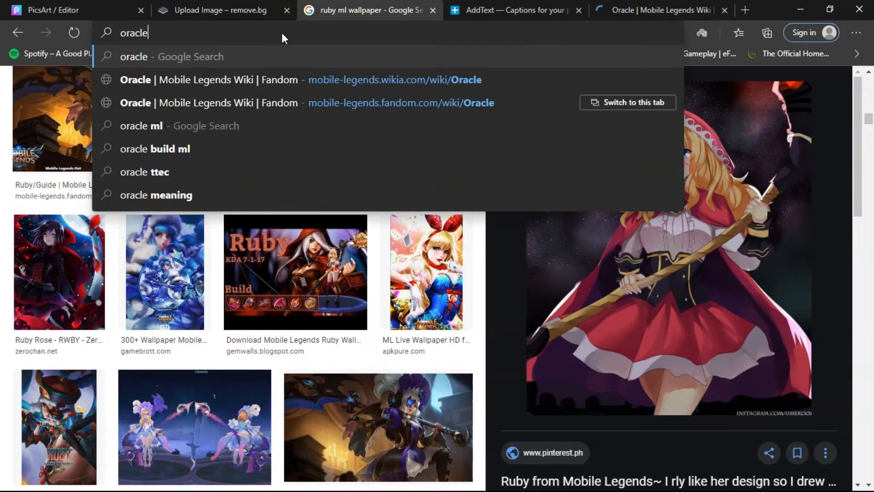
type(" ml")
key("Return")
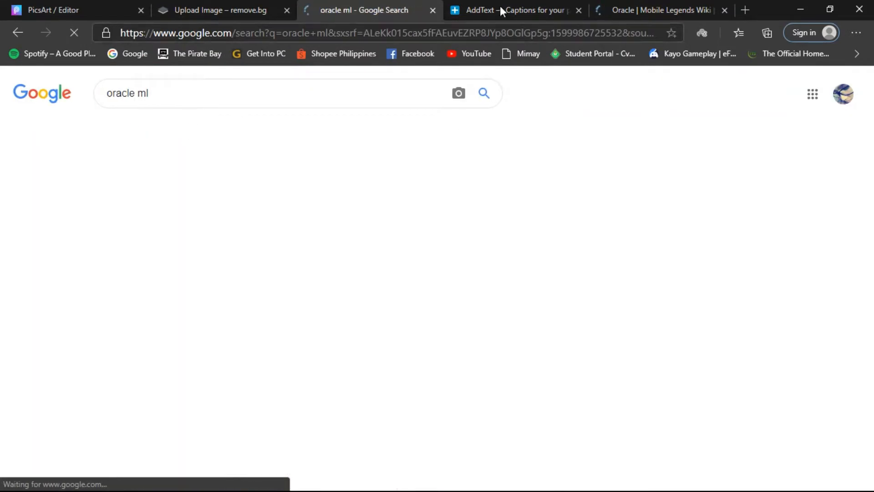
left_click(637, 3)
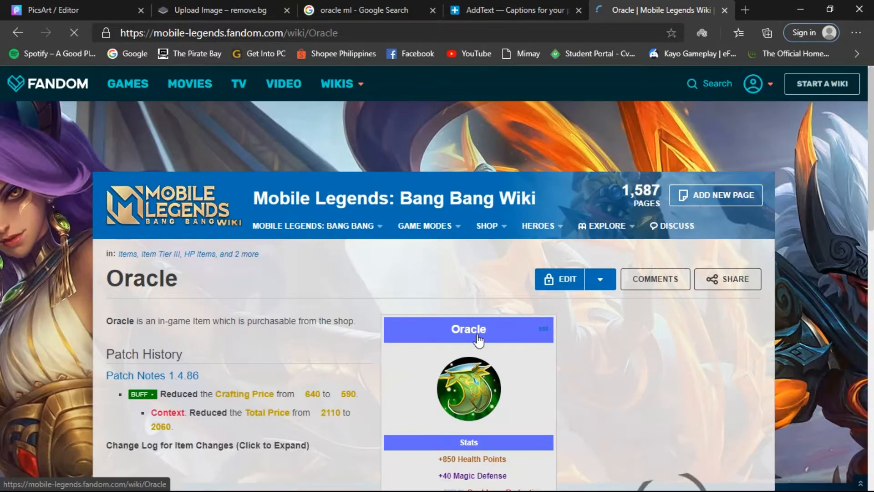
scroll(487, 399, "down", 5)
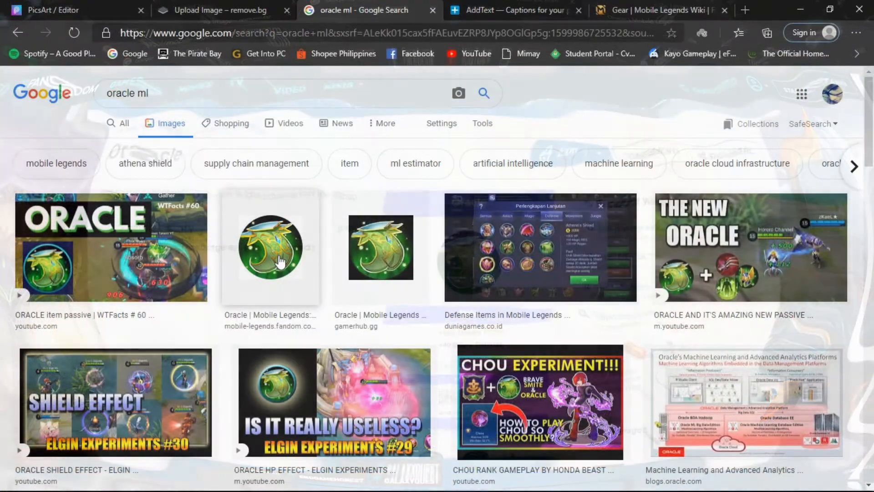
Save the Oracle icon from the Mobile Legends Wiki image result to Downloads as Oracle.png.
left_click(279, 258)
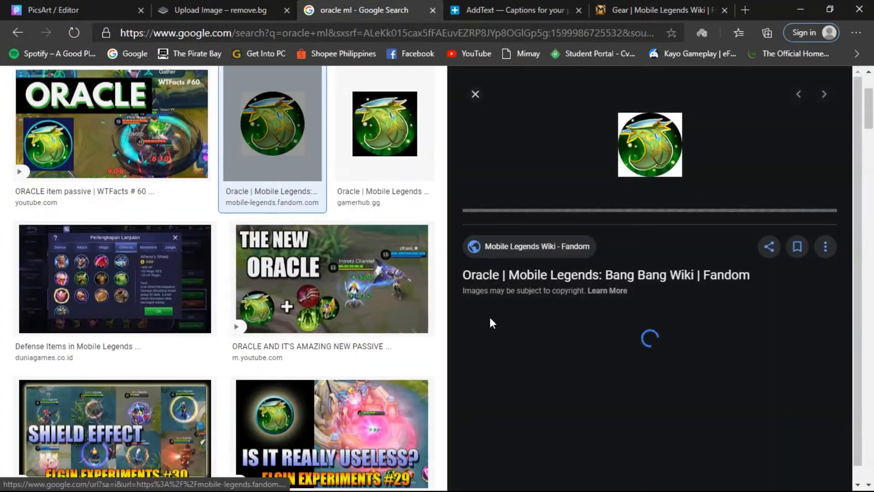
scroll(398, 337, "down", 5)
scroll(385, 342, "down", 4)
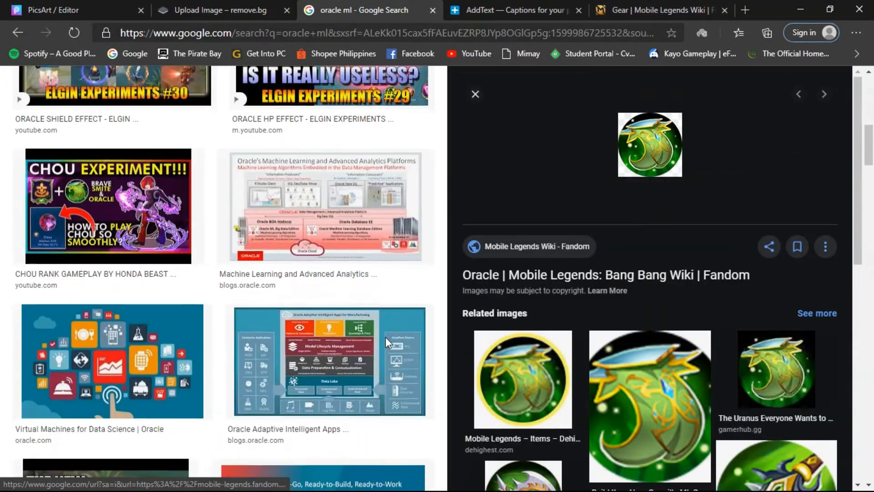
scroll(387, 334, "up", 8)
right_click(634, 137)
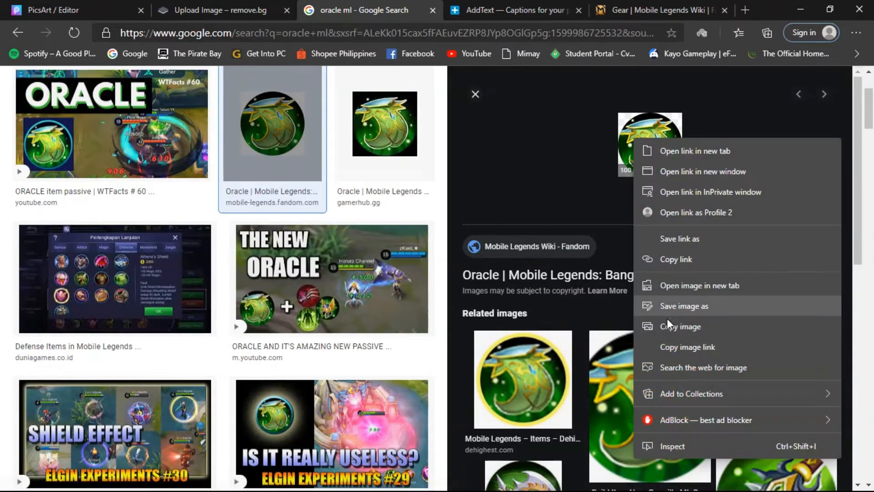
left_click(674, 313)
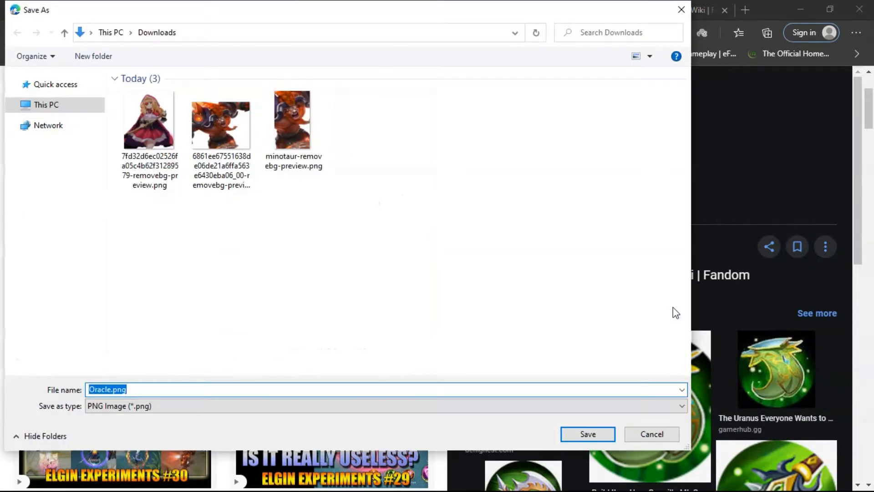
key("Return")
scroll(528, 275, "up", 3)
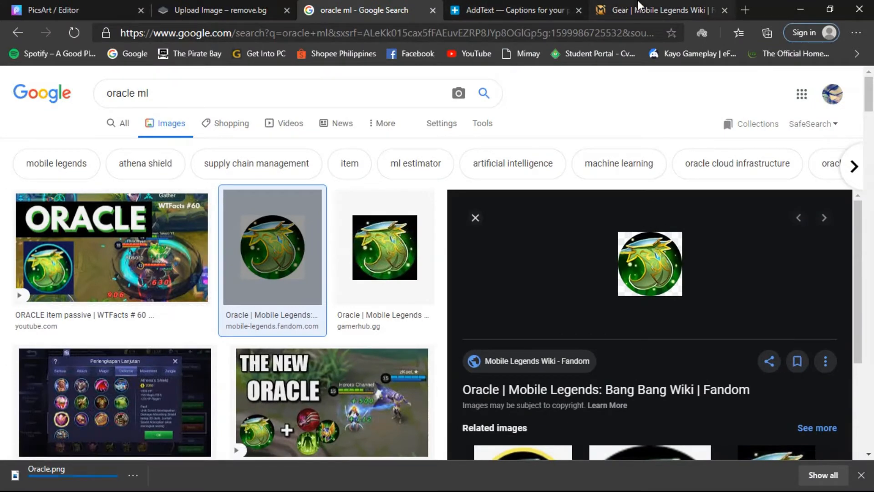
Return to the wiki's Gear page, browse the defense and movement items, and examine the Dominance Ice page.
left_click(605, 9)
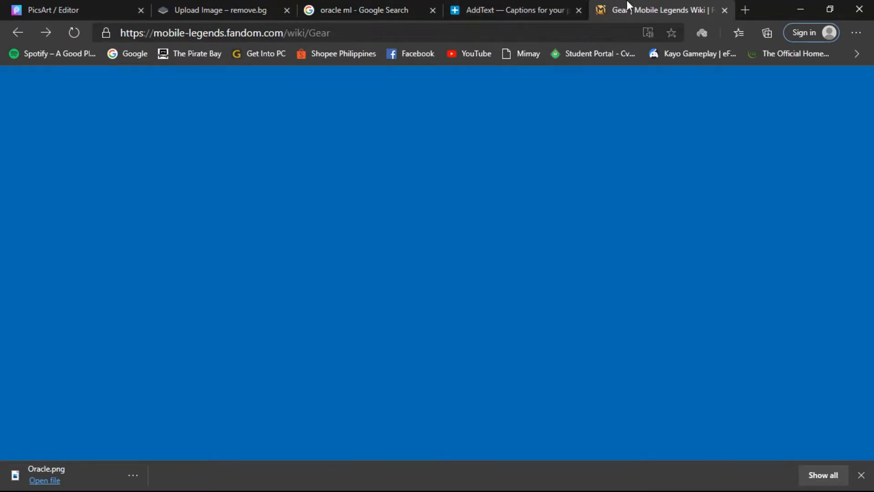
scroll(402, 299, "down", 10)
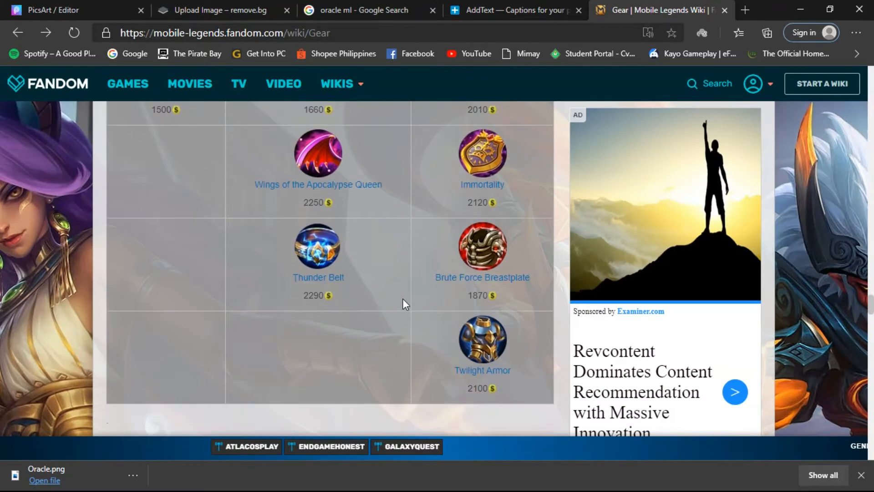
scroll(392, 335, "up", 8)
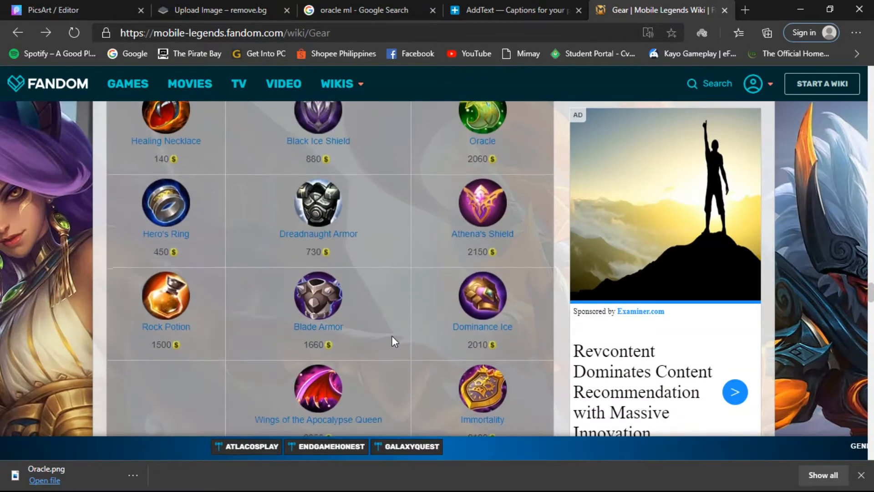
scroll(392, 335, "down", 4)
scroll(417, 333, "up", 3)
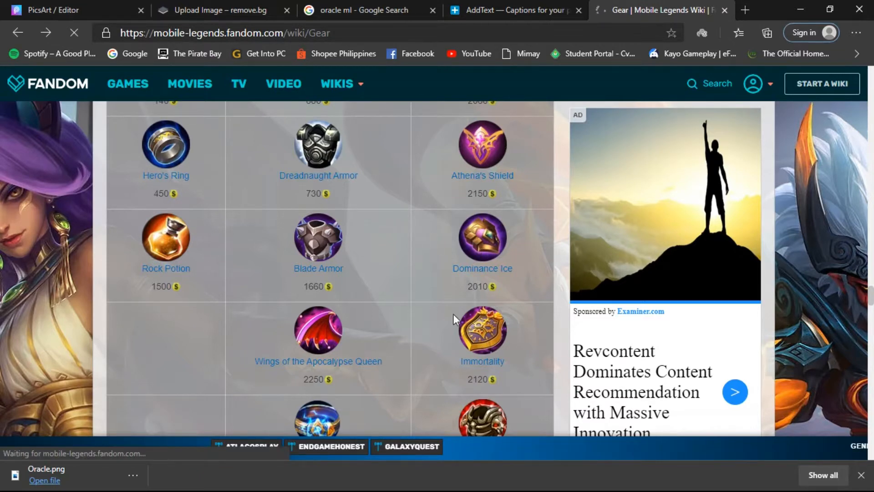
scroll(453, 313, "down", 14)
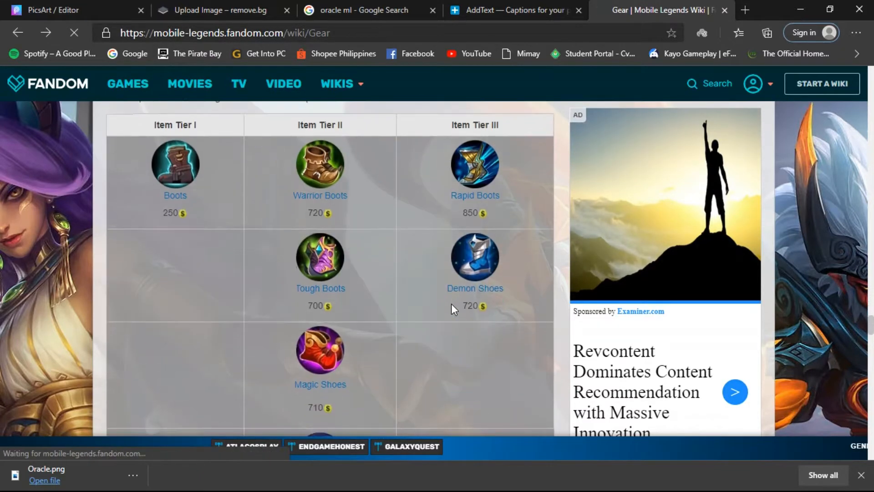
scroll(451, 304, "down", 5)
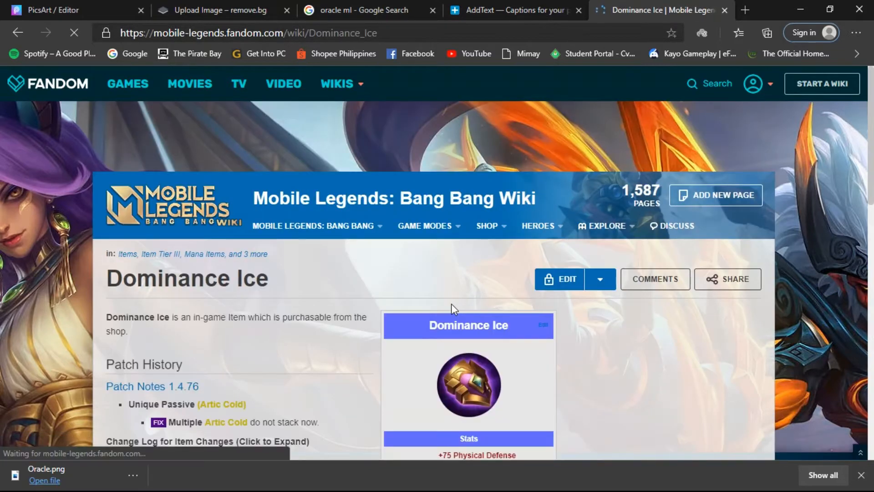
scroll(451, 304, "down", 5)
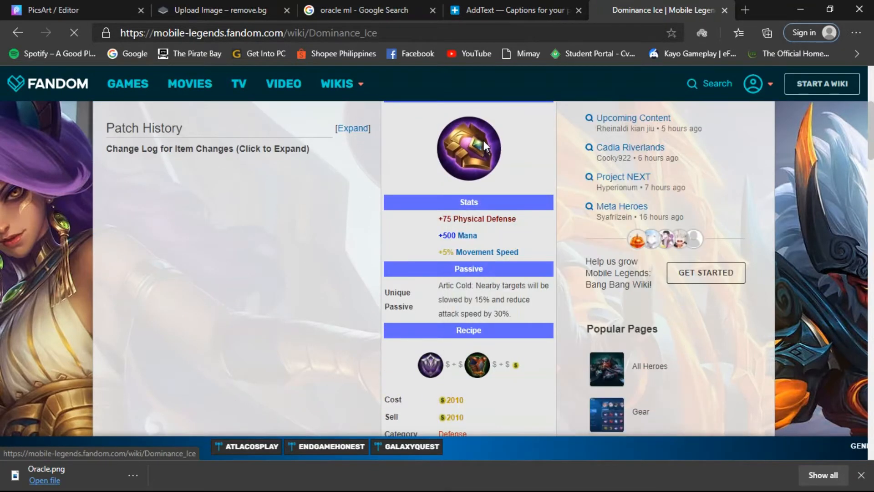
right_click(483, 141)
left_click_drag(425, 180, 436, 135)
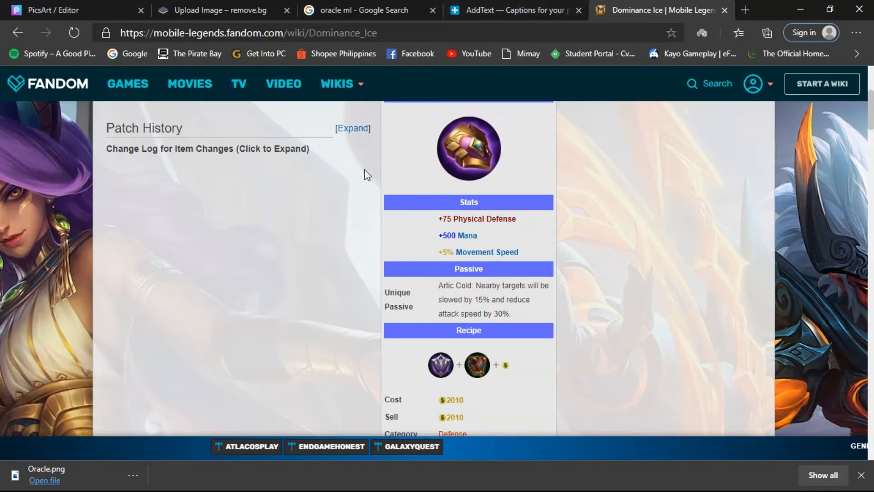
Search Google Images for "dominant ice ml".
left_click(400, 5)
left_click(176, 90)
type("d")
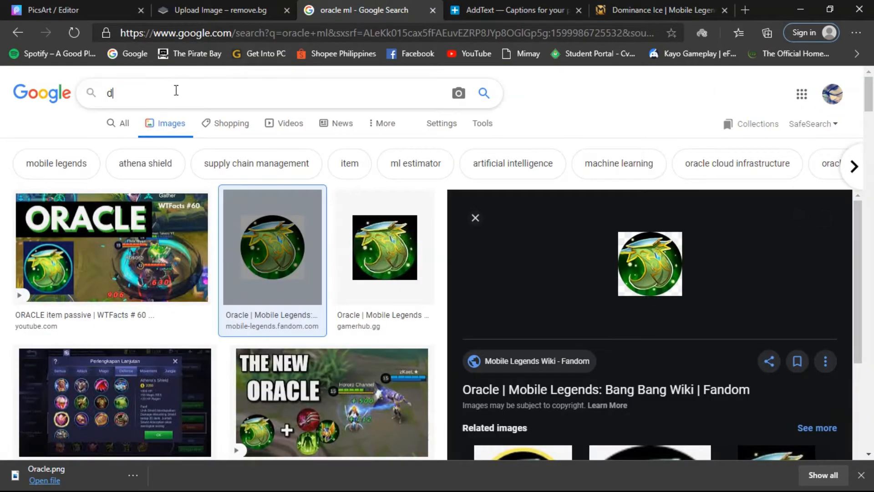
type("ominant ice ml")
key("Return")
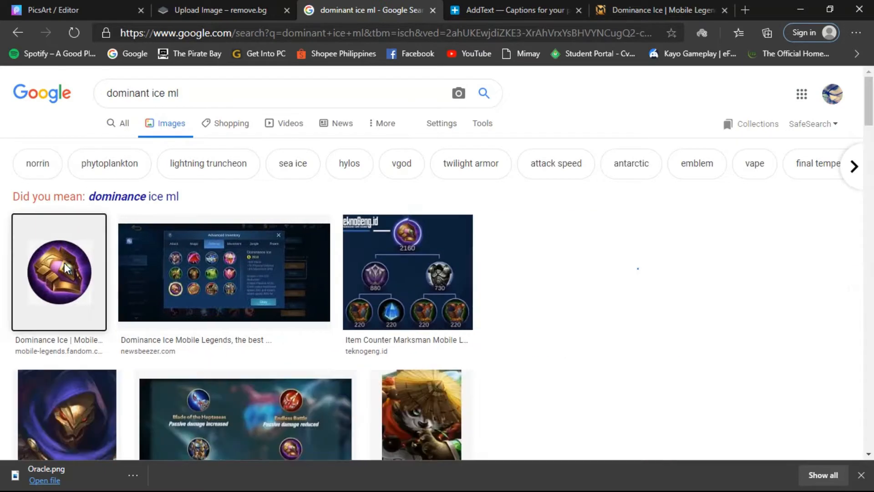
Save the Dominance Ice icon from the Mobile Legends Wiki image result to Downloads as Dominance_ice.png.
left_click(66, 268)
right_click(667, 145)
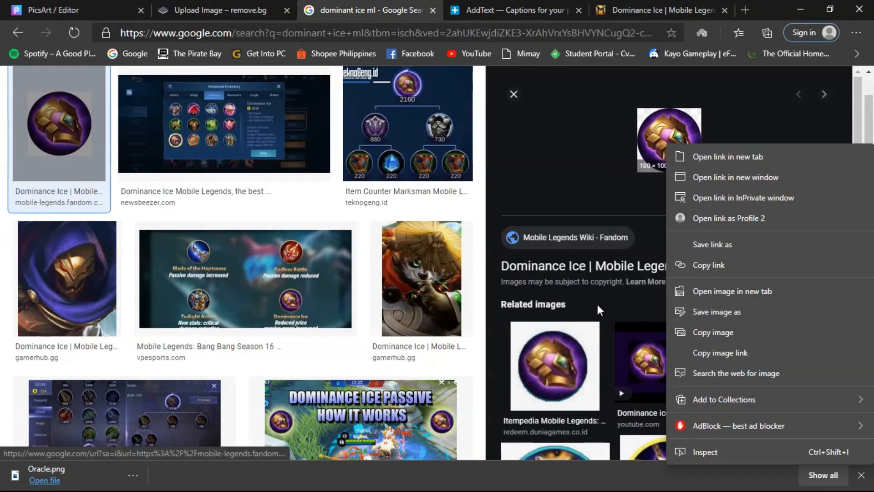
left_click(714, 311)
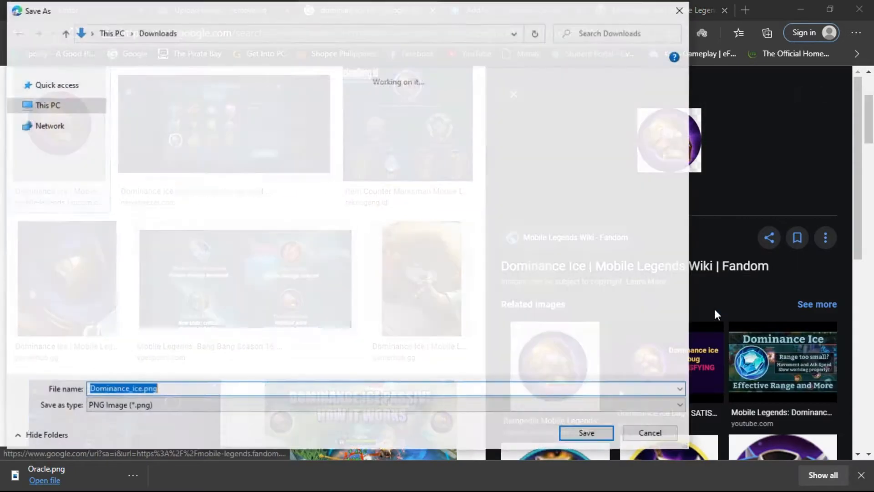
key("Return")
scroll(401, 187, "up", 3)
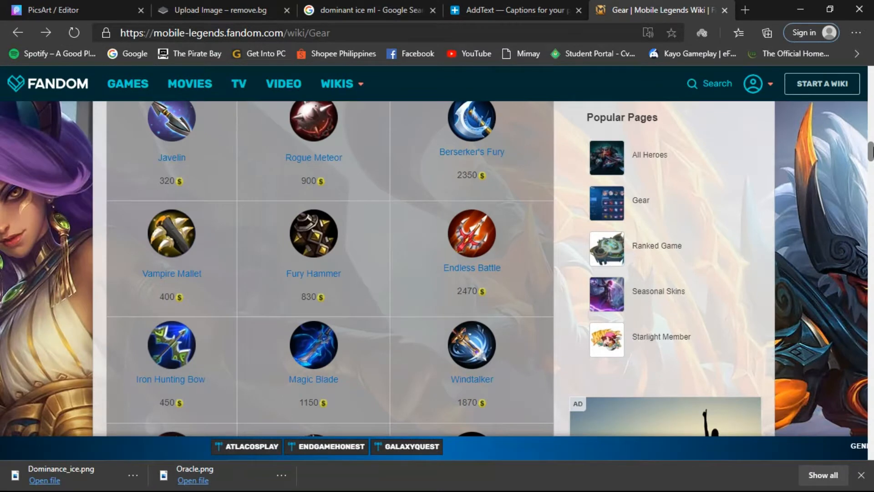
Check the attack items on the wiki's Gear page and search Google Images for "haas claw ml".
scroll(870, 148, "up", 3)
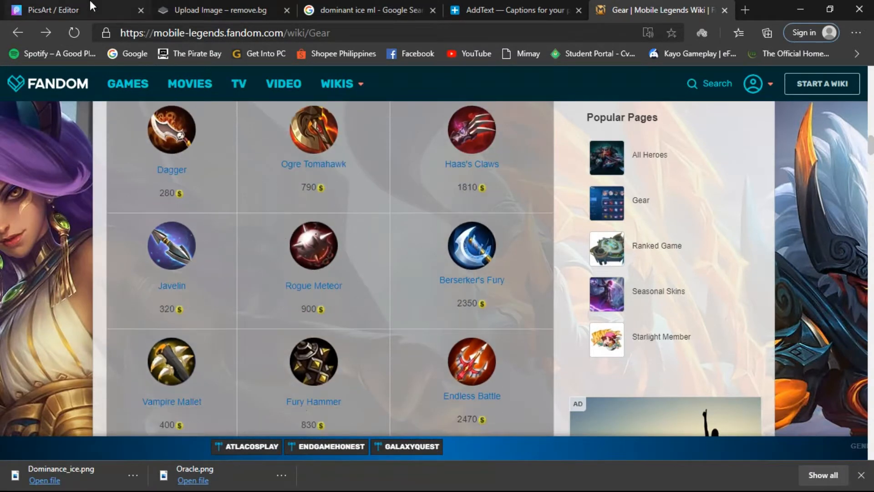
left_click(228, 6)
left_click(375, 9)
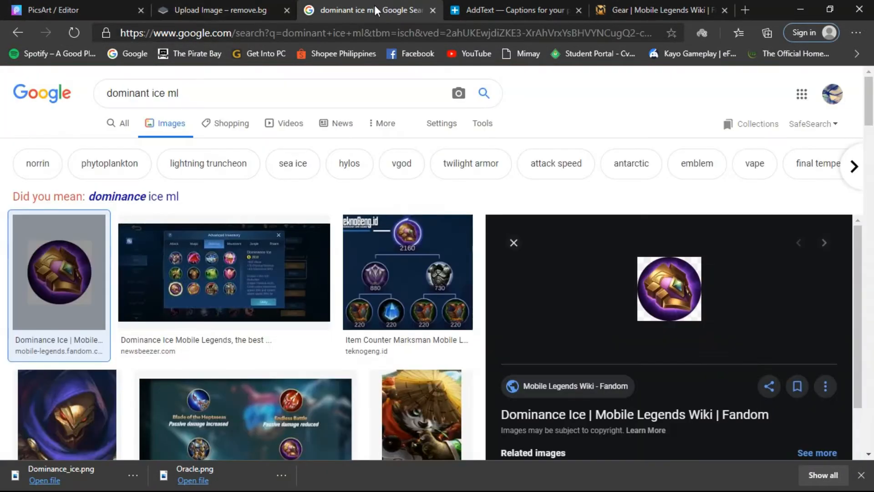
type("haas")
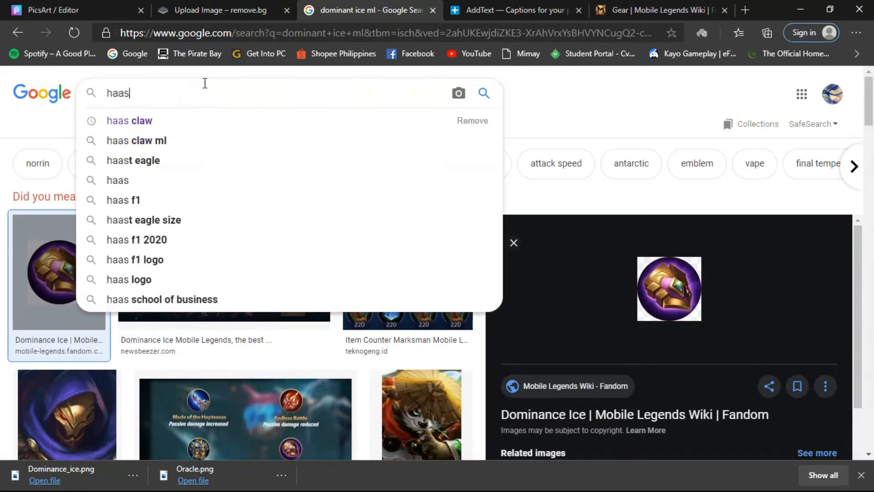
key("Down")
key("Down")
key("Return")
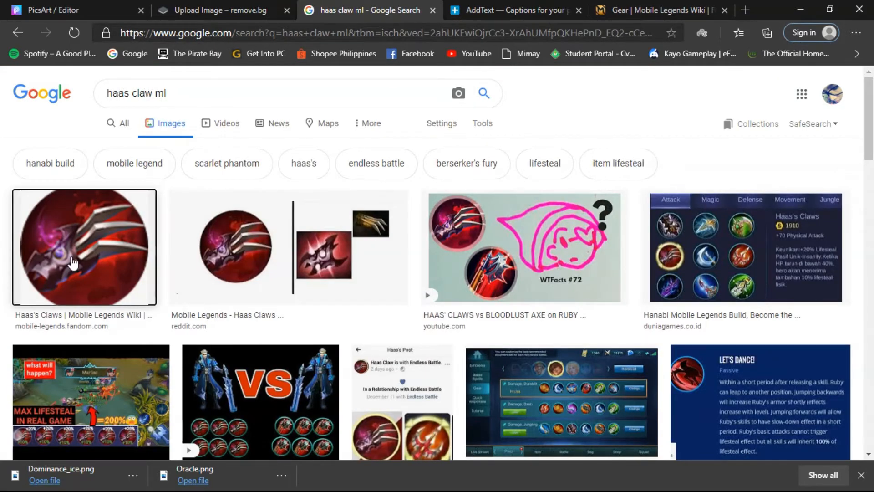
Save the Haas's Claws icon from the Mobile Legends Wiki image result to Downloads as Haas%27s_Claws.png.
left_click(73, 263)
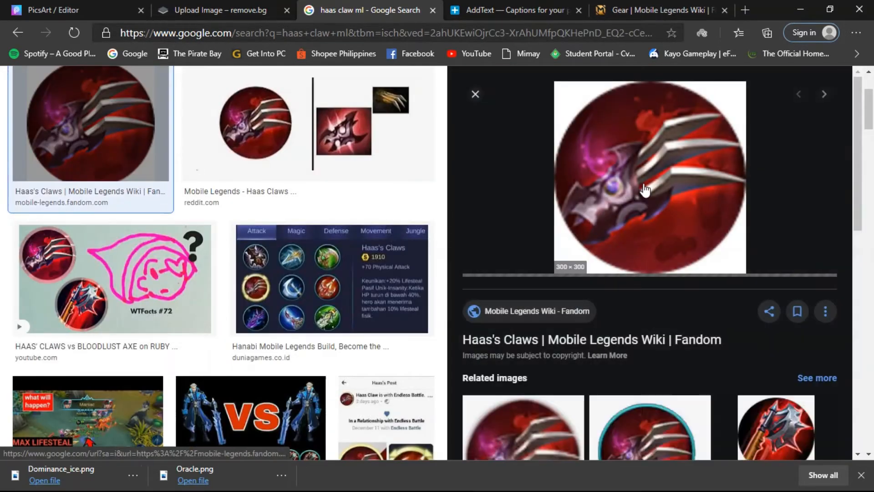
right_click(607, 159)
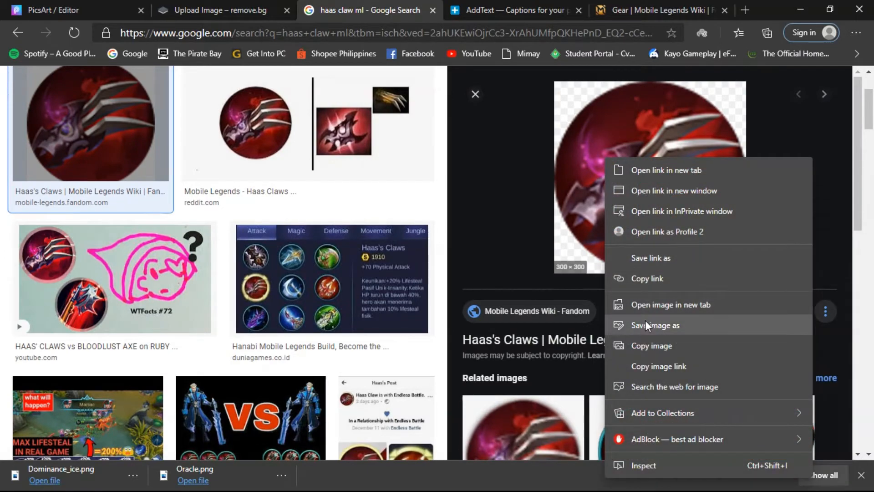
left_click(645, 325)
key("Return")
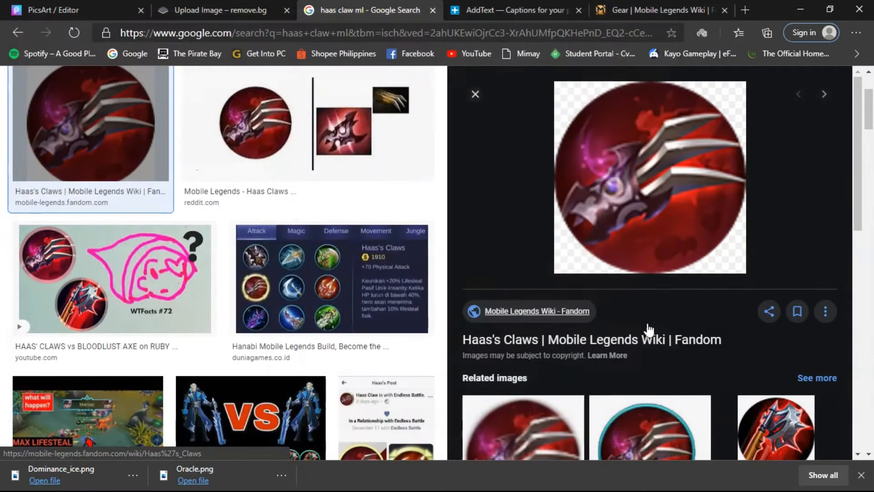
Search Google Images for "endless battle png".
scroll(191, 267, "up", 3)
left_click(195, 100)
key("ctrl+a")
type("end")
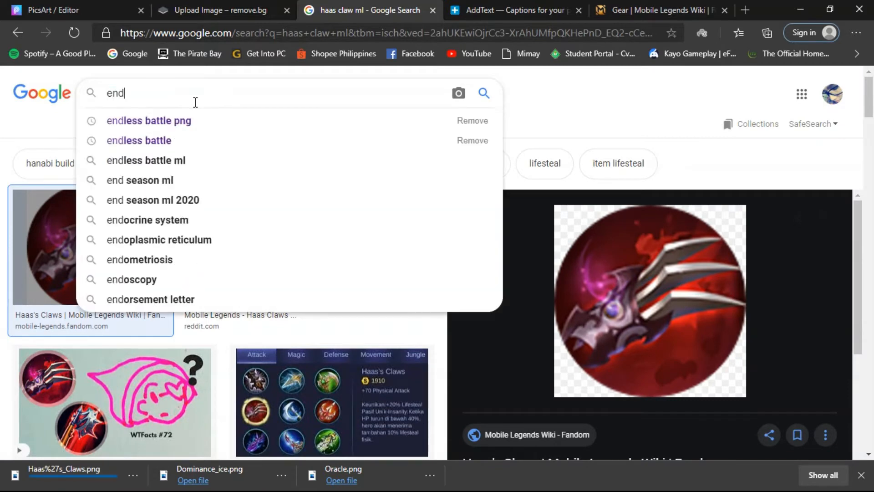
key("Down")
key("Return")
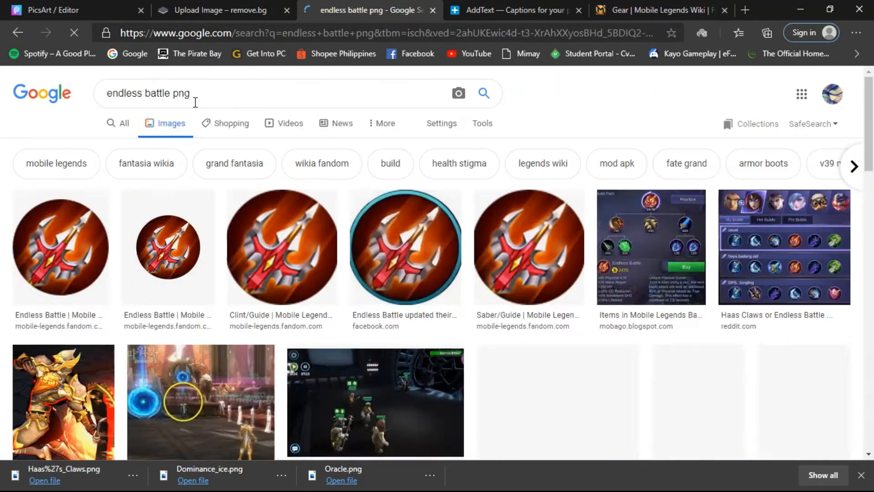
Save the Endless Battle icon from the first Mobile Legends Wiki image result as Endless_Battle.png.
left_click(74, 264)
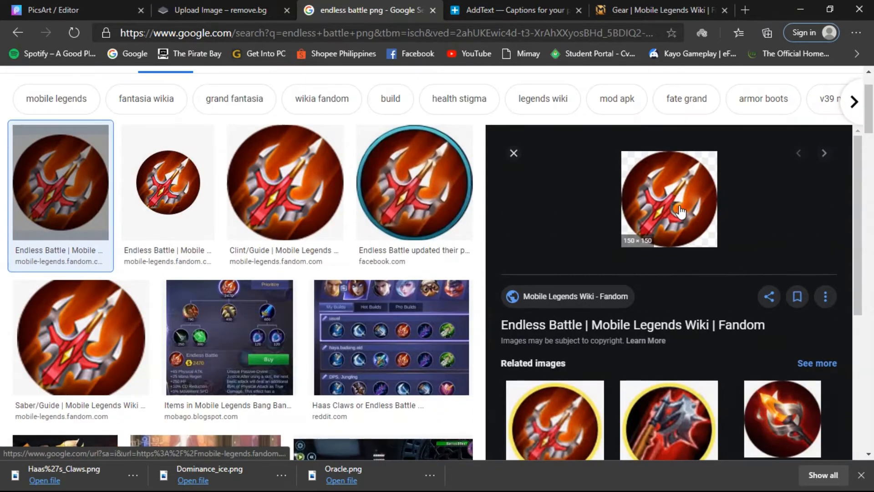
right_click(676, 192)
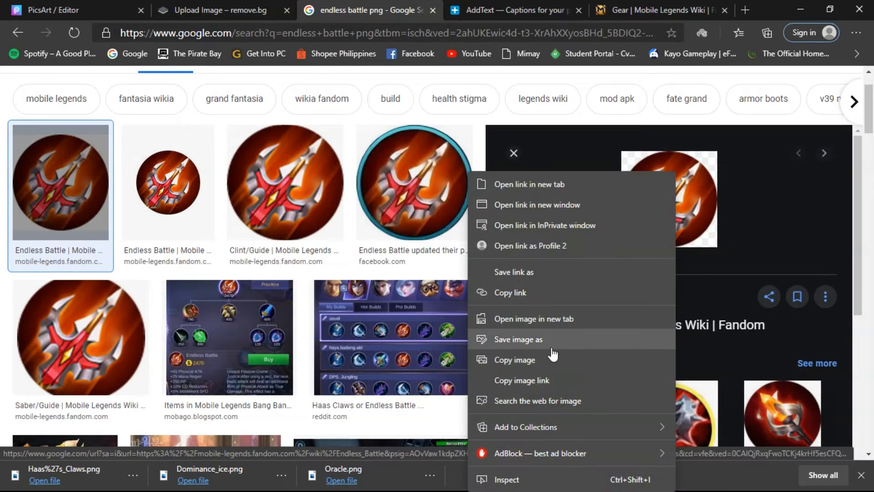
left_click(551, 346)
key("Return")
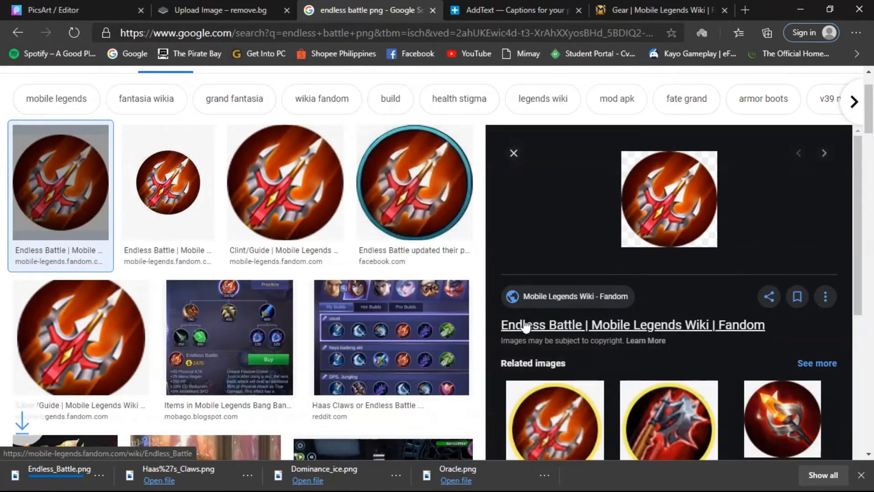
left_click(221, 6)
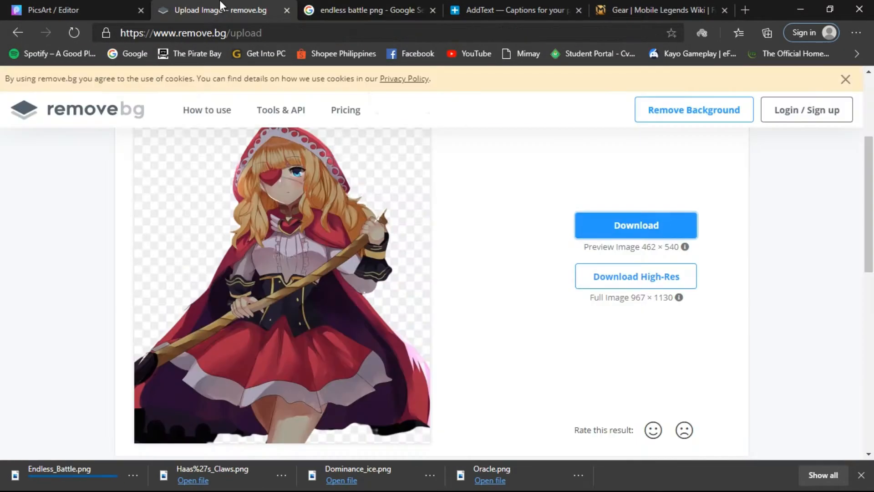
left_click(415, 6)
left_click(509, 8)
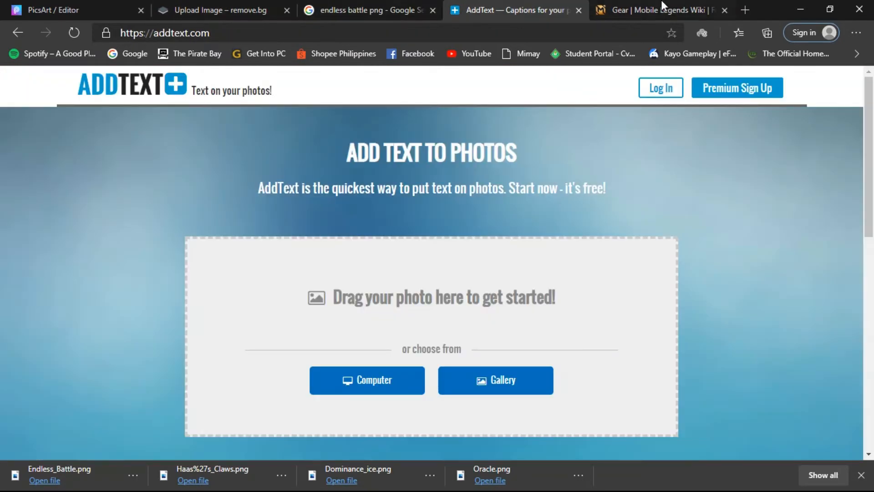
left_click(612, 6)
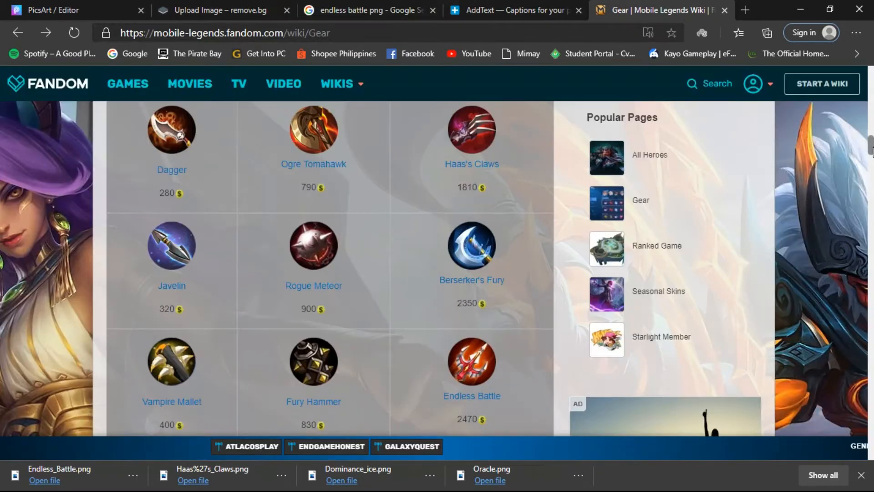
scroll(870, 150, "up", 15)
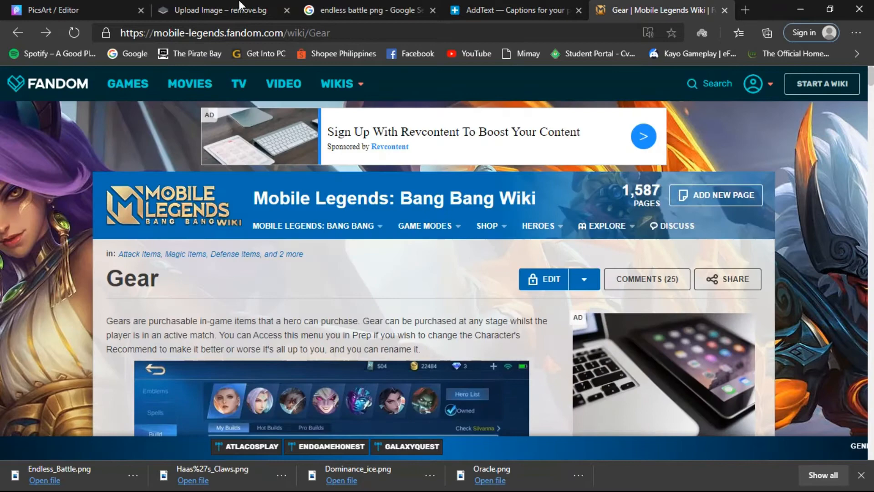
Switch to the PicsArt editor, add Haas%27s_Claws.png from Downloads, and shrink and place it on the canvas's left side.
left_click(114, 11)
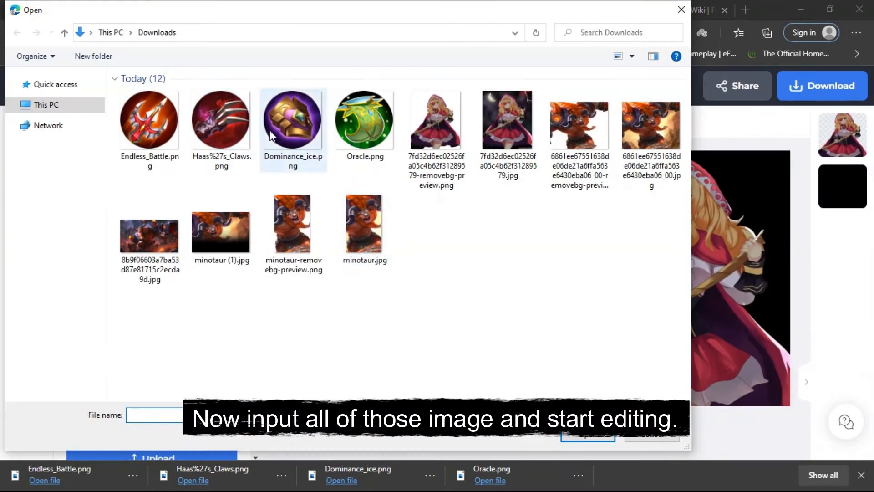
left_click(218, 137)
key("Return")
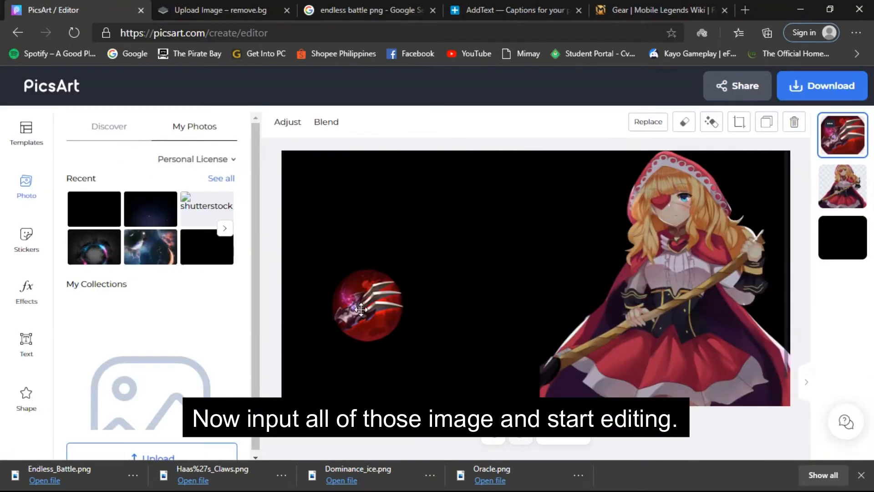
left_click_drag(361, 310, 327, 272)
left_click_drag(299, 231, 311, 242)
left_click(296, 284)
Add Endless_Battle.png from Downloads, shrink it to icon size and place it beside the Haas's Claws icon.
left_click(174, 455)
double_click(151, 122)
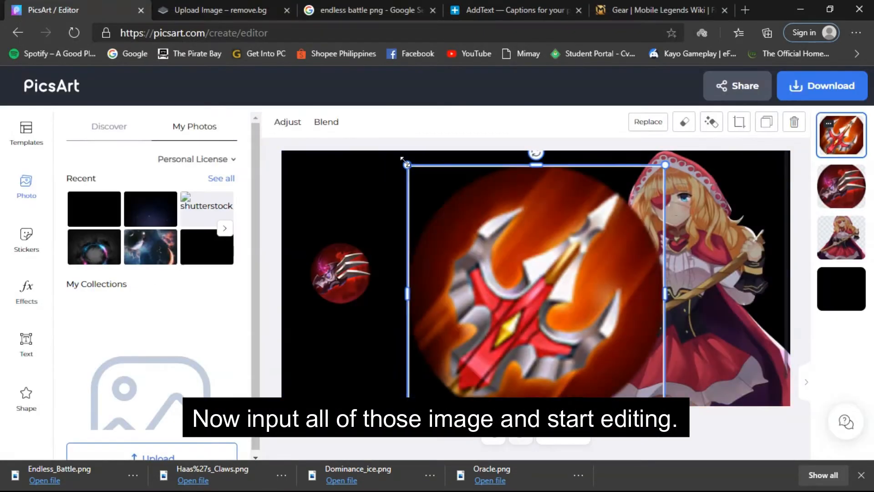
left_click_drag(402, 159, 390, 191)
left_click_drag(434, 240, 417, 273)
left_click(346, 355)
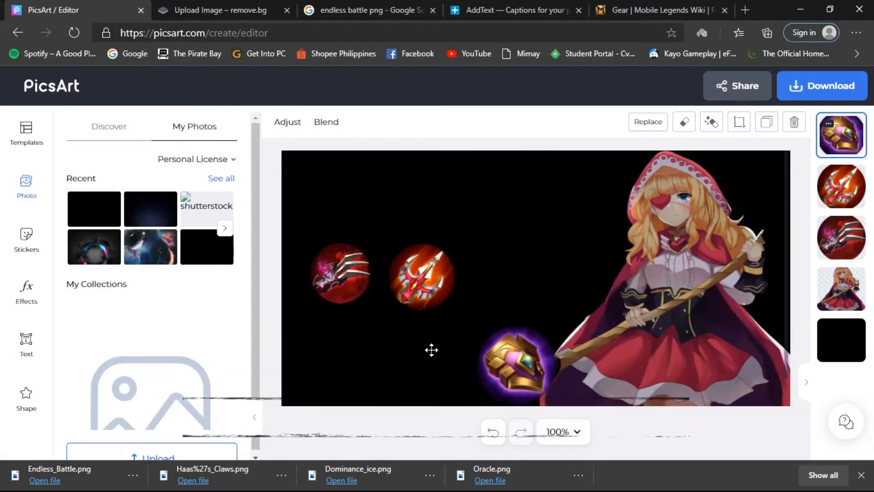
Place the Dominance Ice icon below the first two icons, and add Oracle.png at matching size beside it.
left_click_drag(517, 361, 390, 360)
left_click(194, 445)
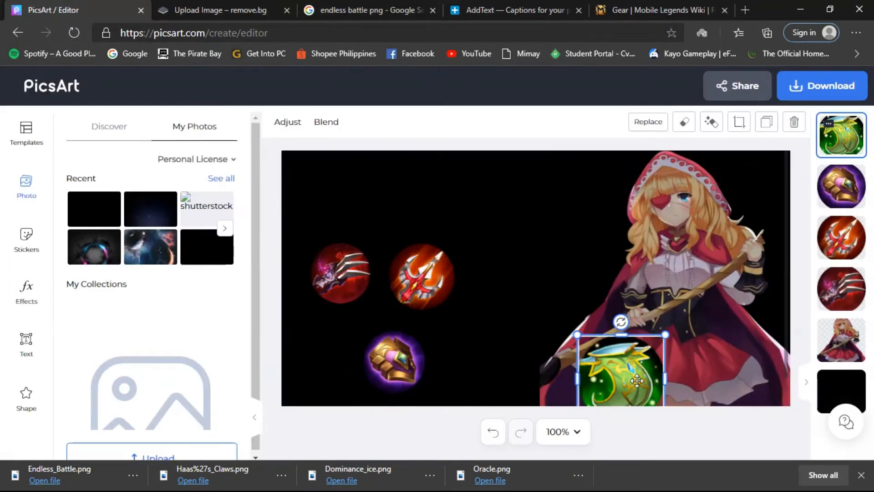
left_click_drag(636, 381, 491, 350)
left_click_drag(430, 304, 453, 326)
left_click(482, 316)
left_click(484, 347)
Try arranging the four item icons in a row along the upper part of the canvas.
left_click_drag(411, 351, 427, 351)
left_click_drag(428, 279, 412, 272)
left_click_drag(341, 274, 323, 195)
left_click_drag(413, 273, 397, 197)
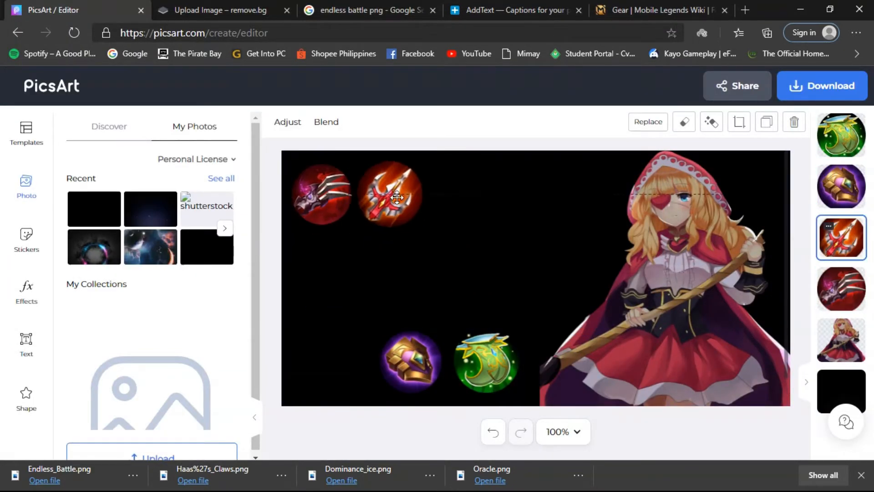
left_click_drag(485, 361, 560, 275)
left_click_drag(428, 359, 489, 263)
left_click_drag(559, 274, 594, 199)
left_click_drag(482, 266, 519, 191)
Arrange the icons in two pairs along the canvas's lower edge: Haas's Claws with Endless Battle, and Dominance Ice with Oracle.
left_click_drag(594, 199, 578, 365)
left_click_drag(514, 191, 511, 357)
left_click_drag(393, 196, 396, 362)
left_click_drag(330, 214, 331, 377)
left_click_drag(394, 364, 409, 363)
left_click_drag(344, 375, 360, 373)
left_click_drag(575, 366, 575, 360)
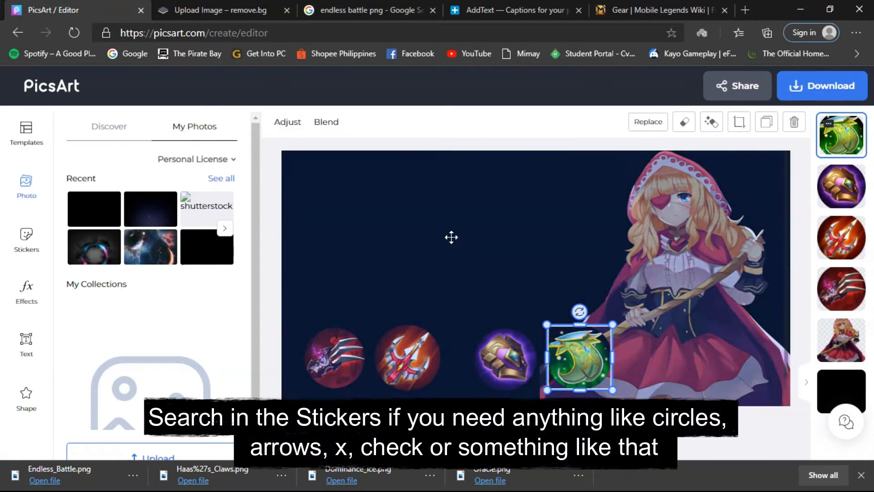
left_click_drag(336, 359, 328, 359)
left_click_drag(409, 359, 402, 358)
left_click_drag(512, 360, 506, 359)
left_click_drag(580, 358, 572, 357)
Search the stickers for "circle" and fit a glowing blue ring around both the Dominance Ice and Oracle icons.
left_click(26, 240)
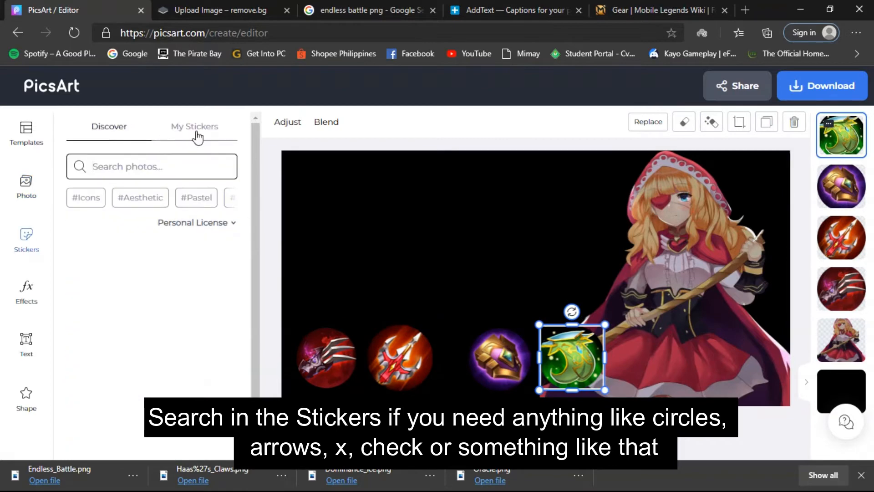
scroll(178, 271, "down", 5)
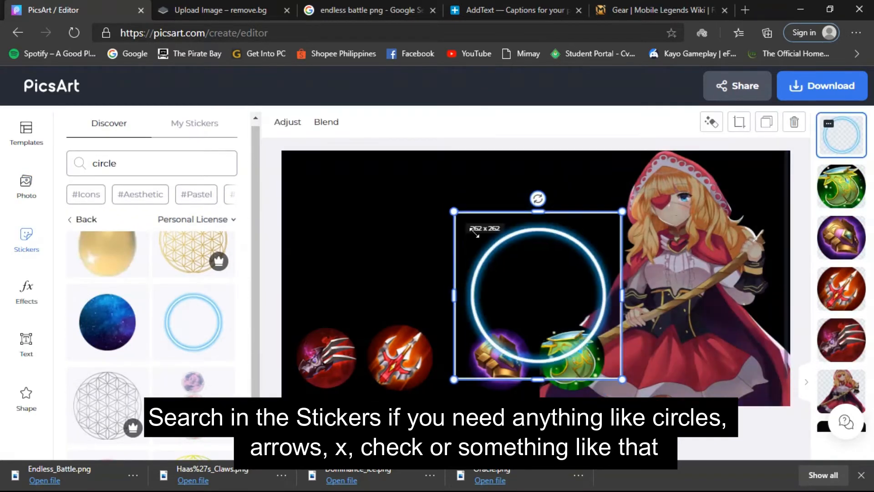
left_click_drag(620, 380, 535, 392)
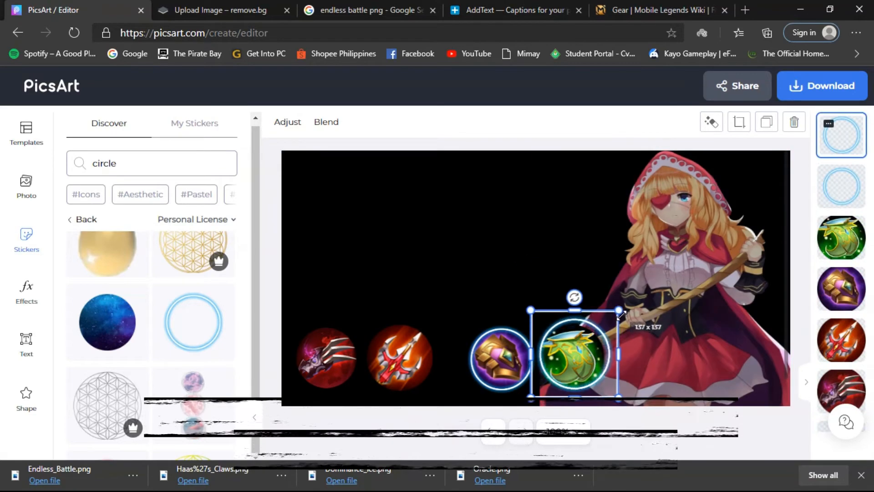
left_click(465, 243)
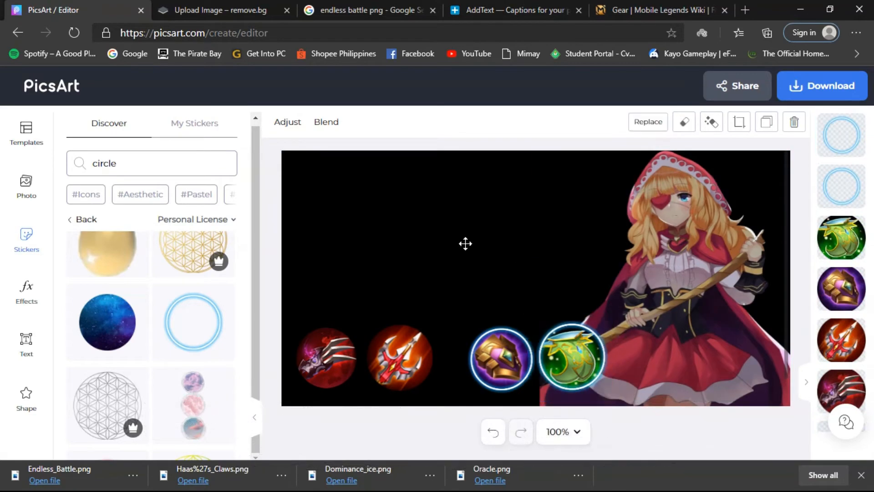
Add copies of the blue ring around the Endless Battle and Haas's Claws icons.
left_click(402, 366)
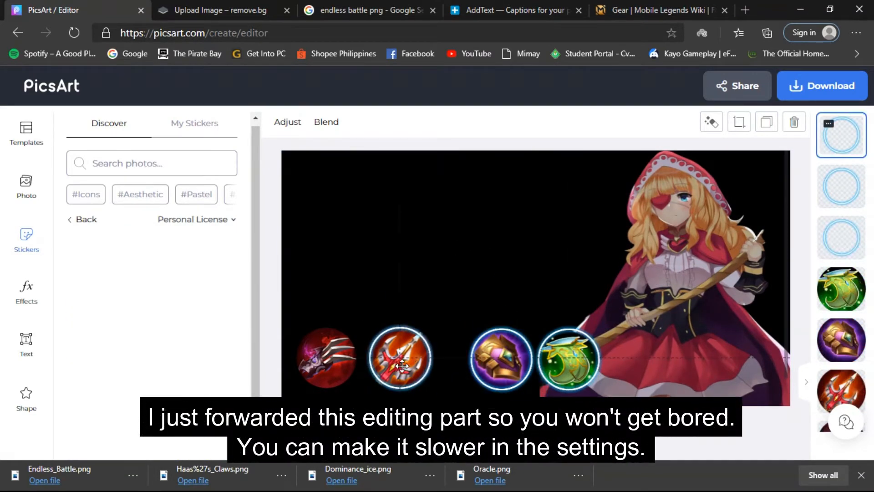
left_click_drag(402, 366, 398, 367)
left_click(400, 357)
left_click(416, 339)
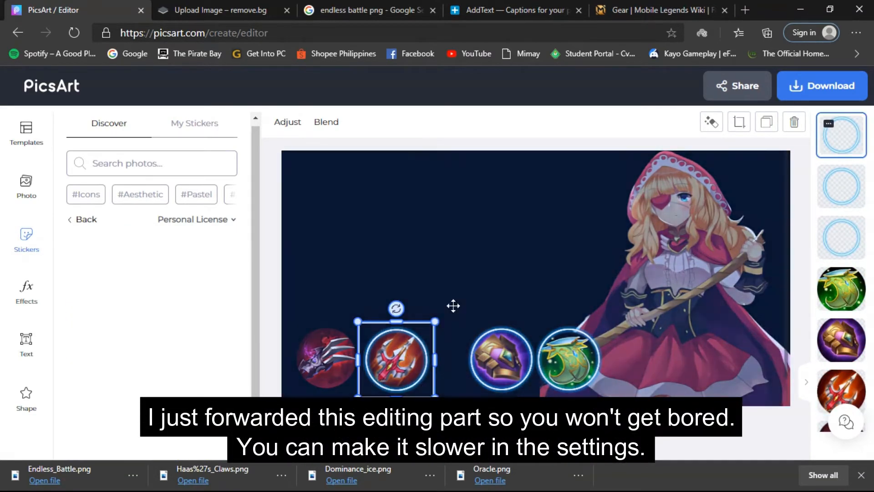
left_click(326, 358)
key("ctrl+v")
left_click_drag(505, 365, 319, 365)
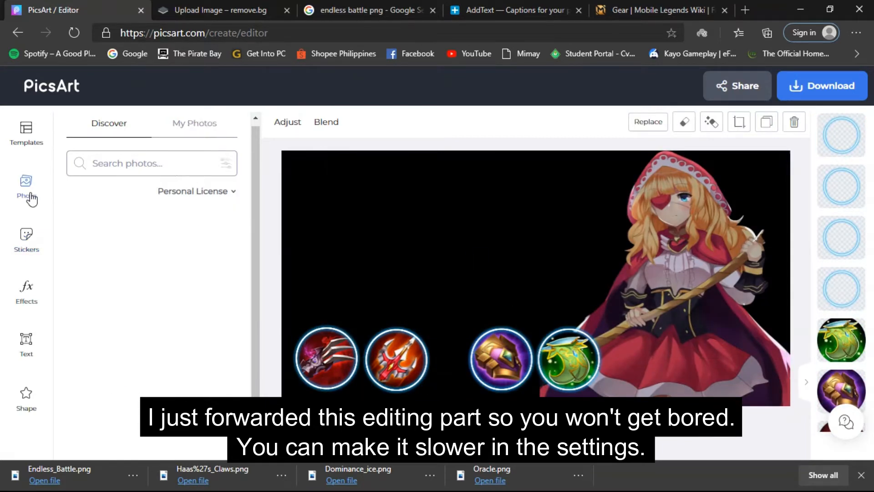
Search the stickers for "X", add the plain red X and shrink it to about 101 x 101.
left_click(26, 238)
left_click(106, 165)
scroll(151, 292, "down", 1)
left_click(194, 392)
left_click_drag(449, 207, 592, 294)
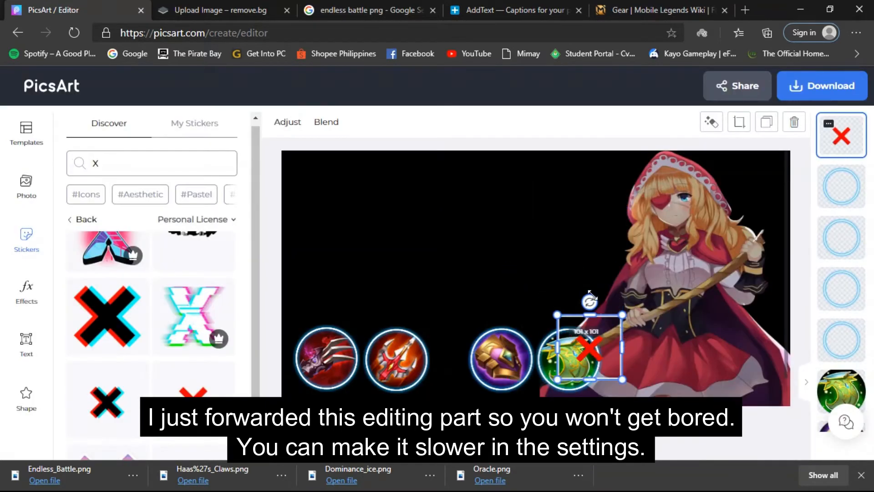
Duplicate the red X so that one sits above Haas's Claws and one above Endless Battle.
scroll(151, 291, "down", 2)
key("ctrl+v")
key("ctrl+z")
key("ctrl+v")
left_click_drag(466, 255, 397, 310)
scroll(150, 291, "up", 1)
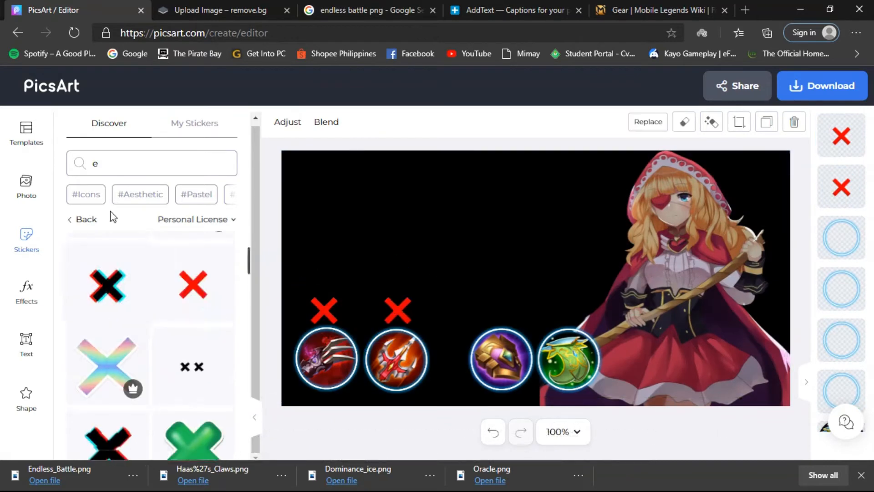
Search the stickers for "check" and add the dark green check mark, deleting the first check sticker tried.
double_click(102, 163)
type("check")
scroll(155, 346, "up", 2)
left_click(197, 285)
key("Delete")
scroll(177, 347, "down", 8)
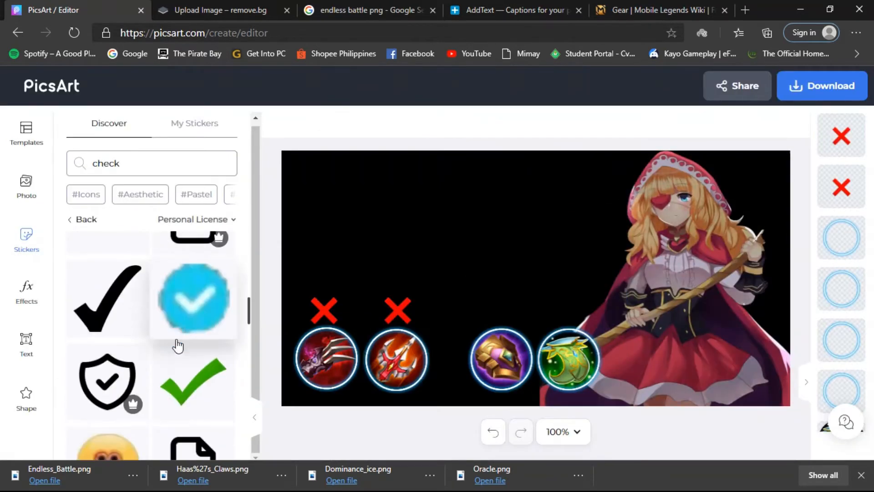
left_click(193, 284)
left_click_drag(655, 207, 475, 337)
left_click_drag(439, 359, 466, 305)
key("ctrl+z")
key("ctrl+z")
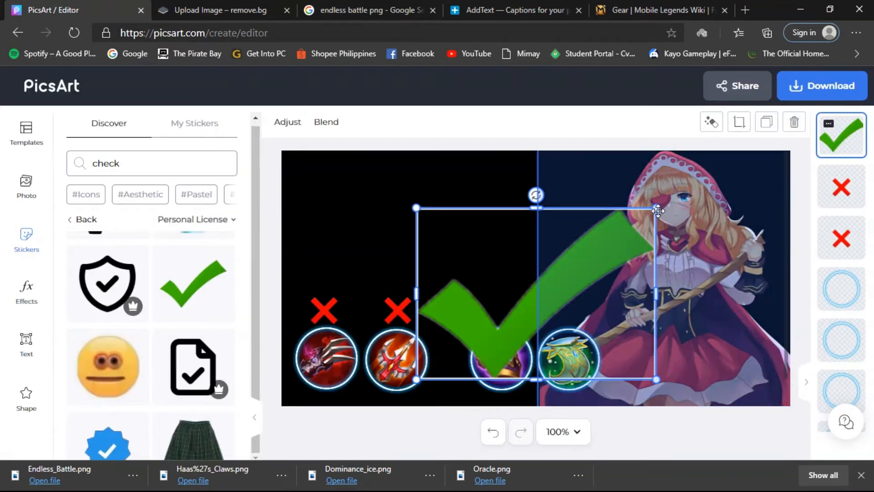
Shrink the green check mark, place it above Dominance Ice, and put a copy above Oracle.
left_click_drag(656, 207, 478, 333)
left_click_drag(447, 356, 497, 307)
key("ctrl+c")
key("ctrl+v")
left_click_drag(536, 278, 569, 305)
left_click(484, 232)
scroll(260, 250, "down", 5)
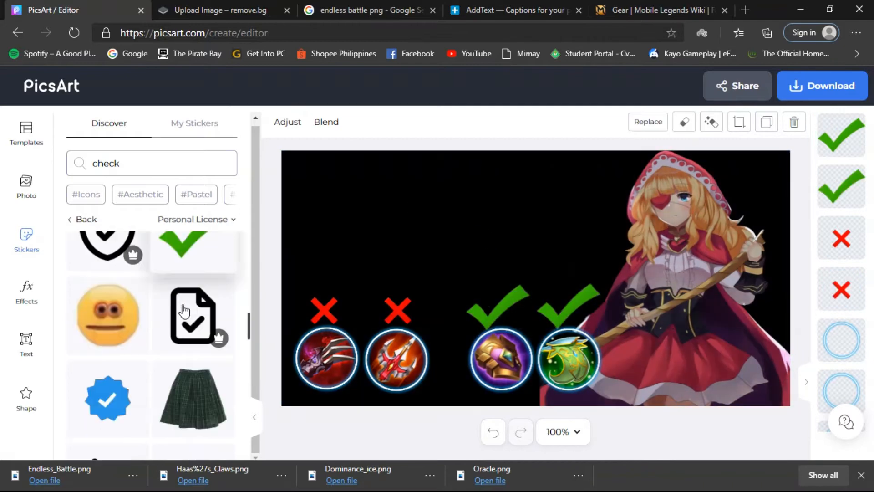
left_click(169, 122)
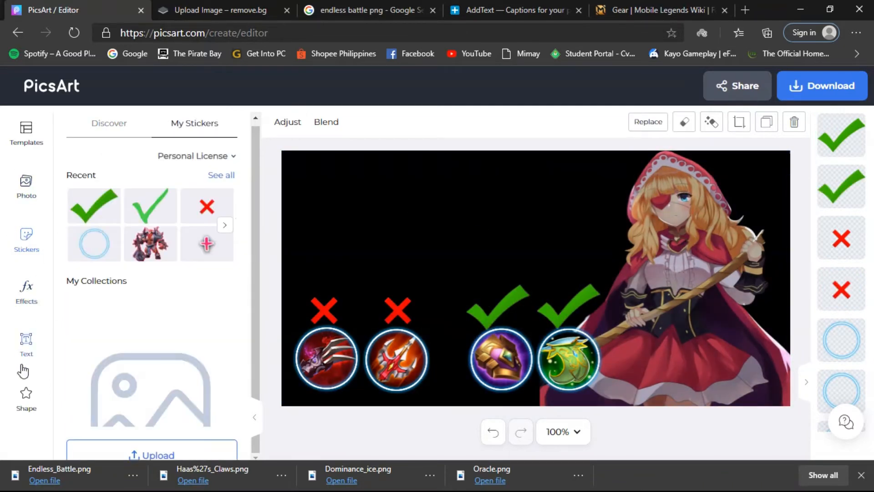
left_click(23, 355)
left_click(30, 298)
left_click(28, 241)
Close the downloads bar and move the Haas's Claws icon and its ring to the canvas's bottom-left corner, clear of its red X.
left_click(860, 475)
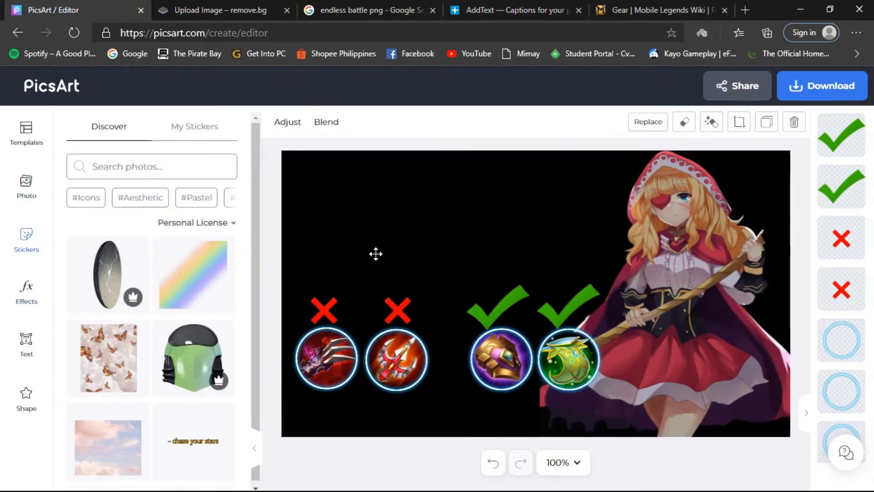
left_click(397, 311)
left_click(326, 357)
left_click_drag(337, 275, 410, 277)
key("ctrl+z")
left_click(841, 141)
left_click_drag(326, 358, 320, 390)
left_click(410, 277)
left_click_drag(323, 309, 333, 278)
left_click_drag(330, 357, 320, 390)
Lower the Endless Battle, Dominance Ice and Oracle icons with their rings into line with Haas's Claws, and nudge the Ruby cutout slightly down.
left_click_drag(397, 311, 413, 234)
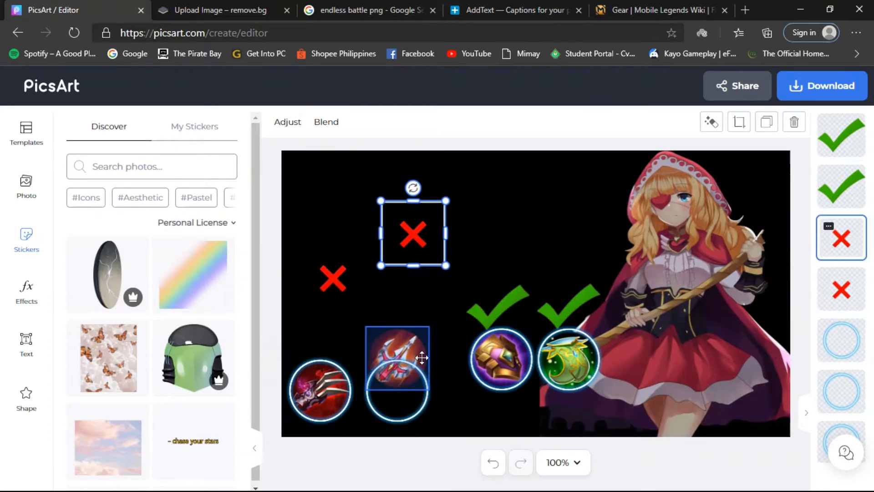
left_click_drag(397, 364, 396, 395)
left_click_drag(510, 382, 489, 411)
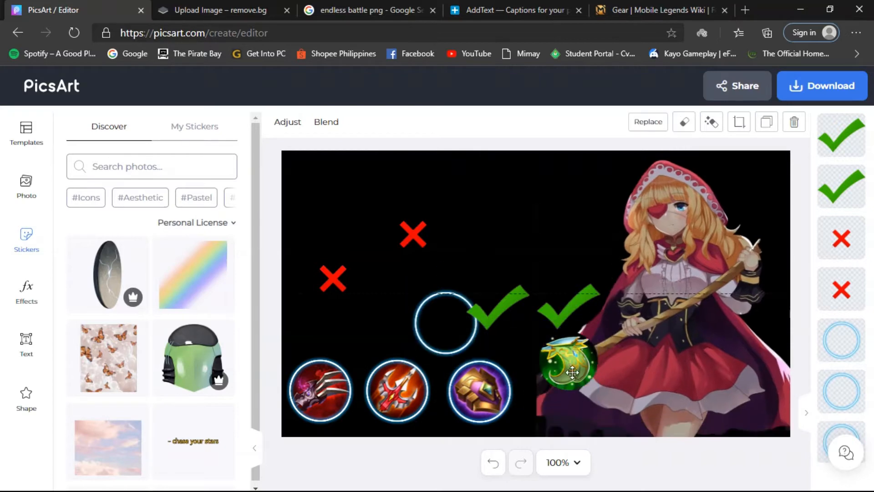
left_click_drag(607, 289, 610, 295)
left_click_drag(575, 364, 564, 403)
Delete both green check marks and both red X stickers from the canvas.
left_click(497, 306)
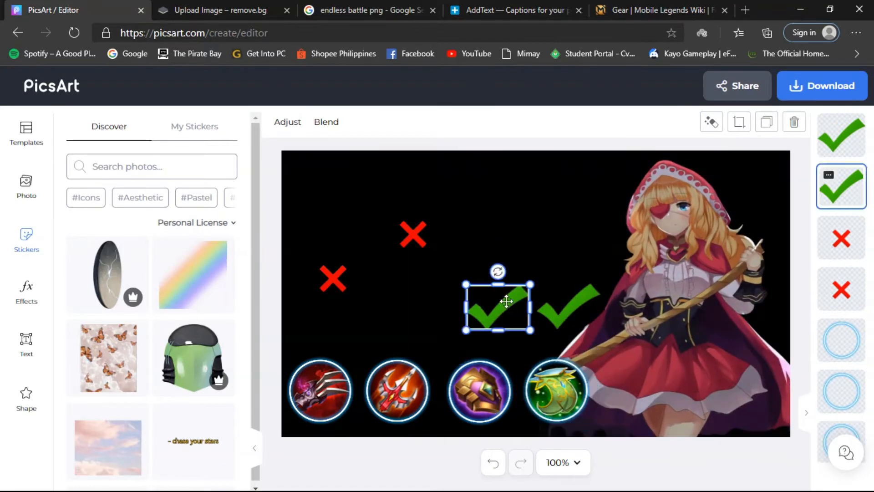
key("Delete")
key("Delete")
key("Delete")
key("Delete")
Search the stickers for "Wrong" and fit the red prohibition sign over the Haas's Claws icon.
left_click(171, 167)
type("Wrong")
key("Return")
left_click(193, 349)
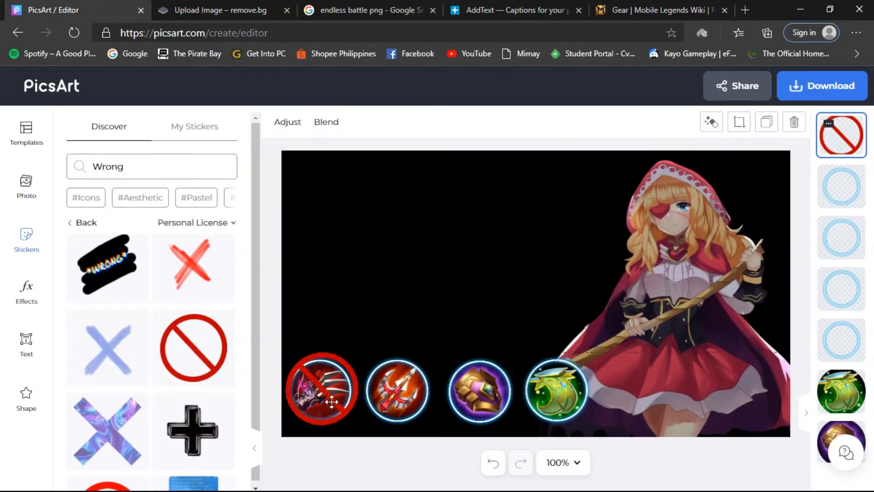
left_click(346, 373)
left_click(413, 314)
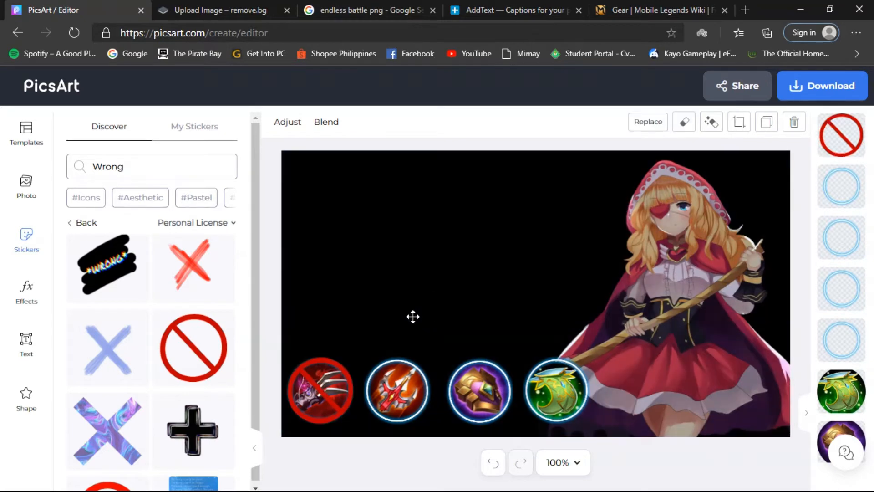
Duplicate the red prohibition sign and place the copy over the Endless Battle icon.
left_click(841, 135)
left_click(844, 165)
key("ctrl+v")
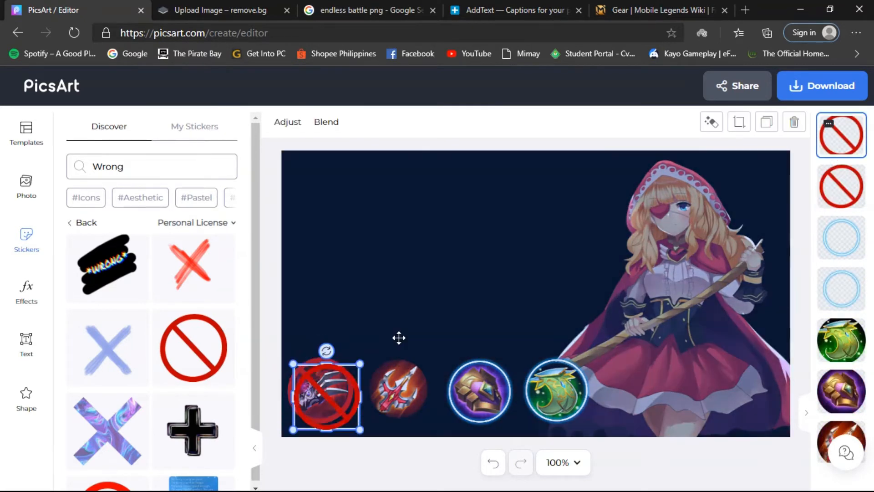
mouse_move(396, 386)
left_mouse_down()
mouse_move(502, 392)
mouse_move(398, 390)
left_mouse_up()
Search the stickers for "check" and place a small bright green check mark on both the Dominance Ice and Oracle icons.
scroll(150, 345, "down", 5)
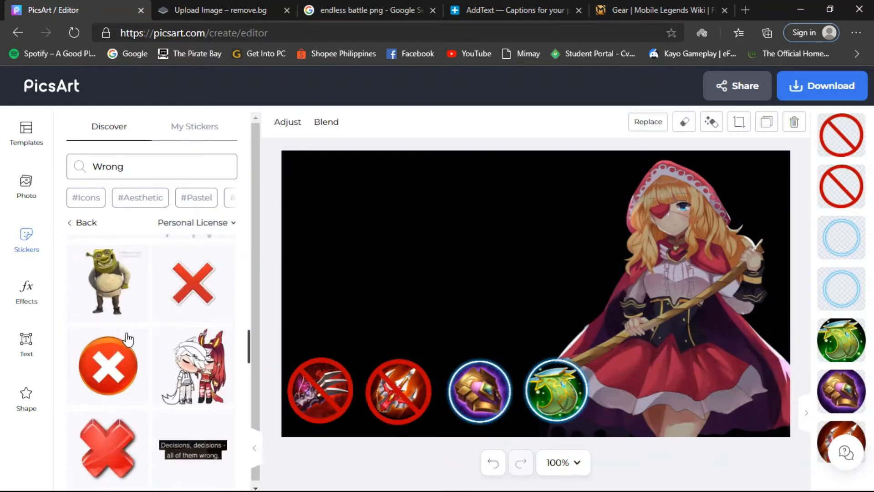
triple_click(150, 166)
type("check")
key("Return")
scroll(246, 405, "down", 8)
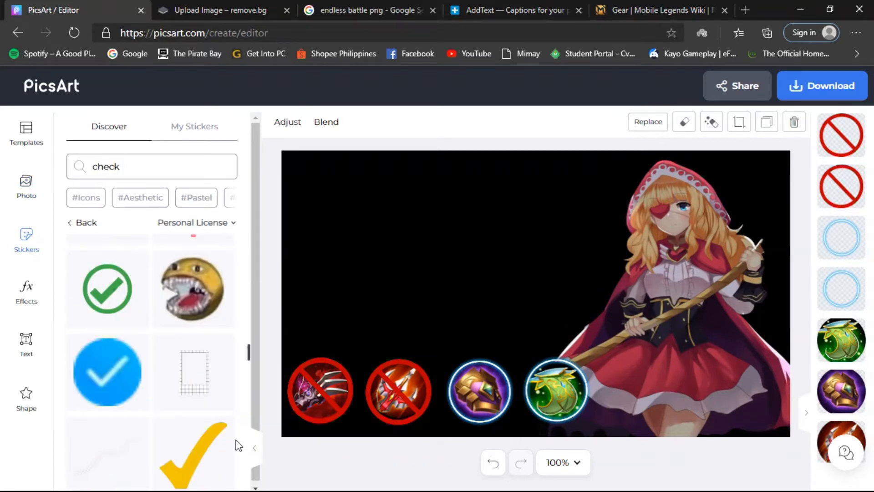
left_click_drag(108, 314, 533, 363)
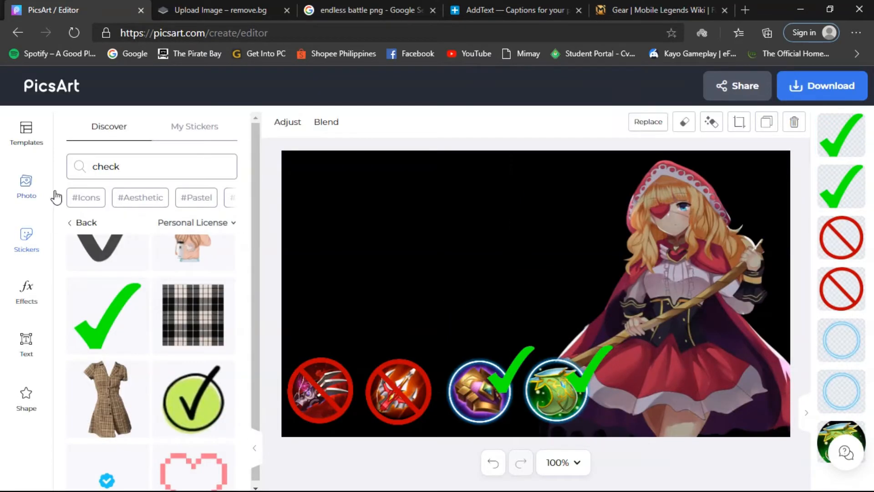
Search the stickers for "arrow" and add the curved red arrow, shrunk and rotated to point from Endless Battle to Dominance Ice.
key("ctrl+a")
type("arrow")
key("Return")
scroll(146, 283, "down", 6)
left_click_drag(110, 328, 469, 314)
left_click_drag(556, 449, 455, 391)
left_click_drag(426, 304, 404, 290)
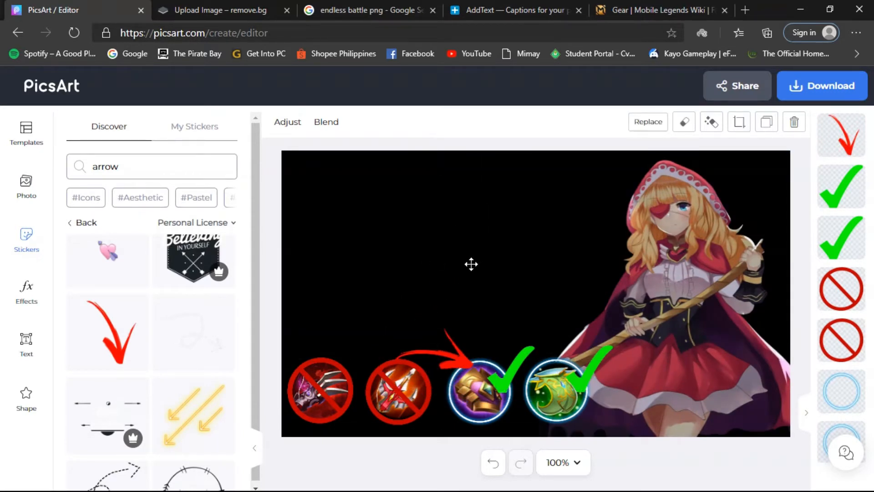
Reposition the red arrow just above the gap between Endless Battle and Dominance Ice, with its tip touching the Dominance Ice ring.
left_click_drag(441, 347, 449, 376)
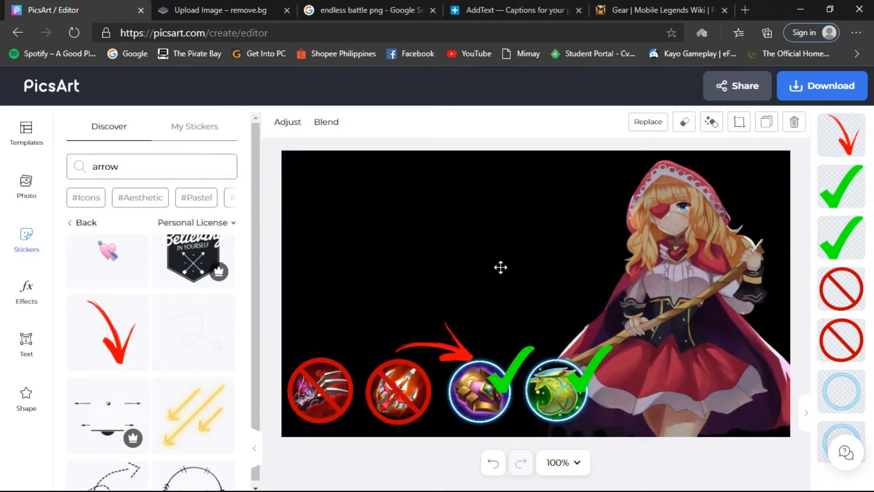
left_click(438, 353)
left_click_drag(453, 349, 450, 393)
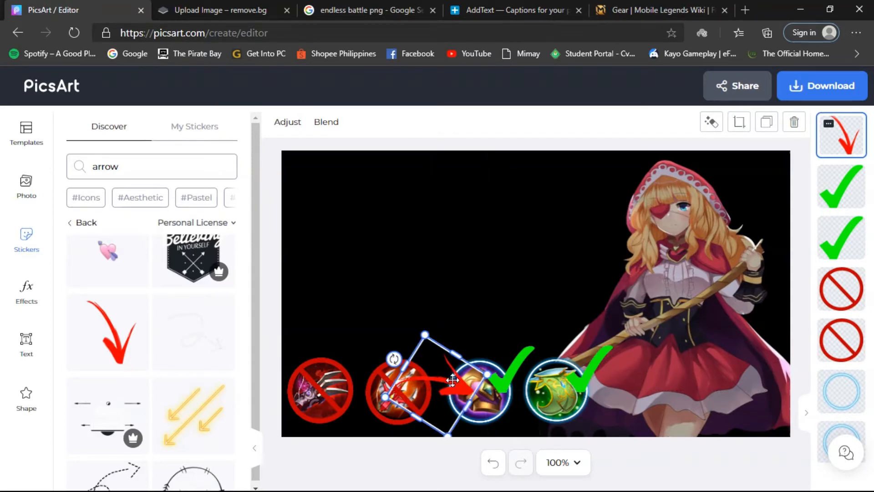
left_click(465, 254)
left_click_drag(448, 370, 445, 353)
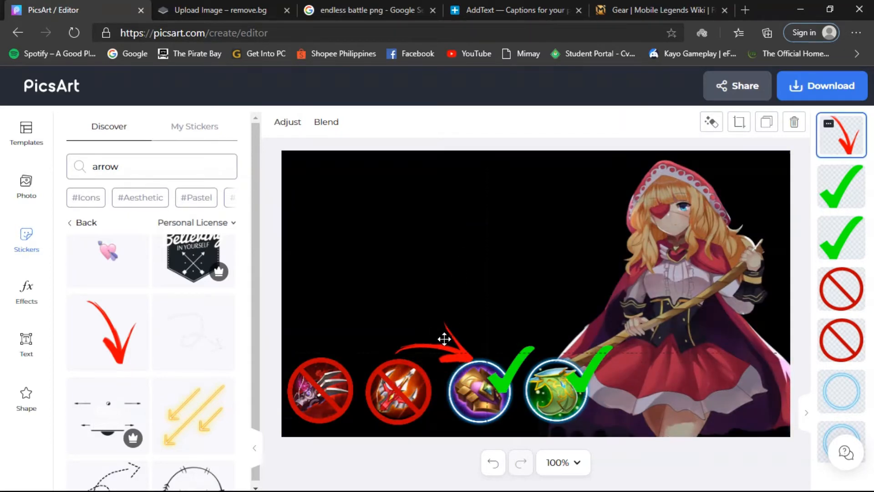
left_click(495, 203)
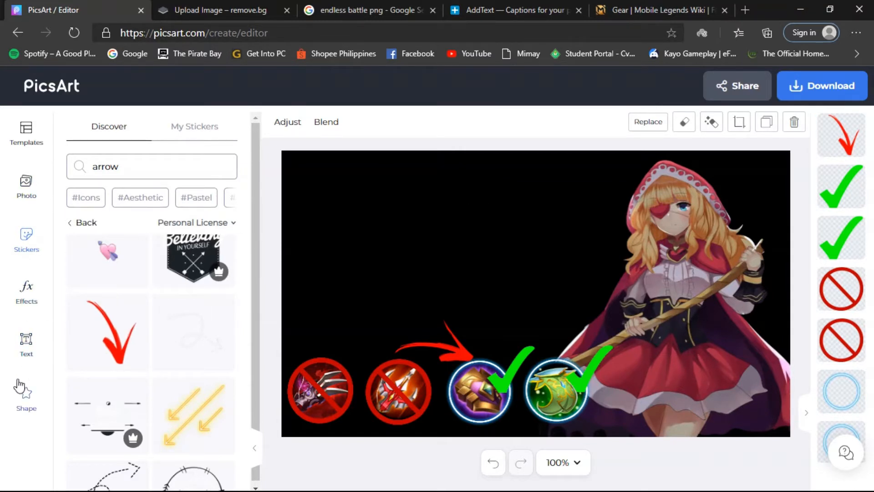
Download the finished image as a PNG file.
scroll(211, 318, "down", 5)
scroll(211, 319, "up", 1)
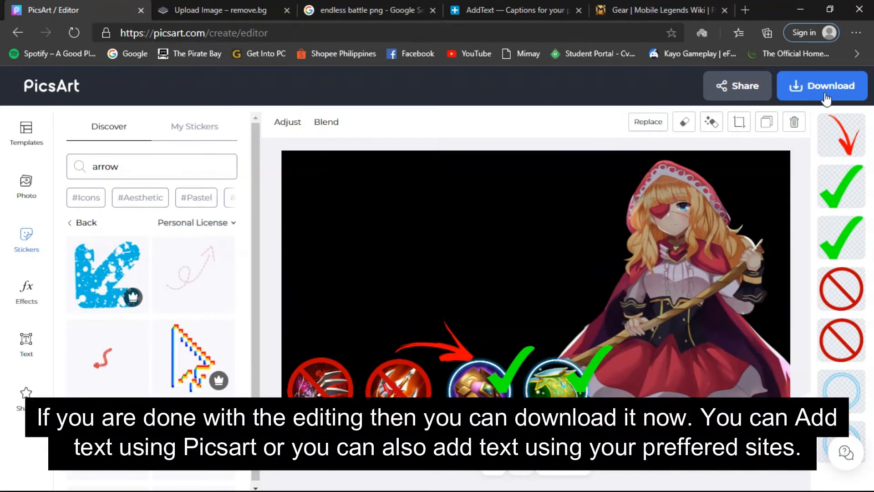
left_click(807, 90)
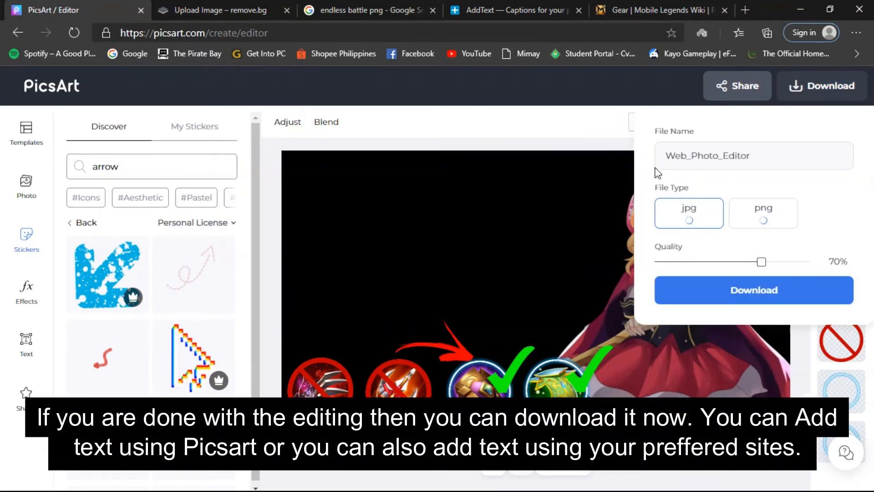
left_click(760, 214)
left_click(750, 252)
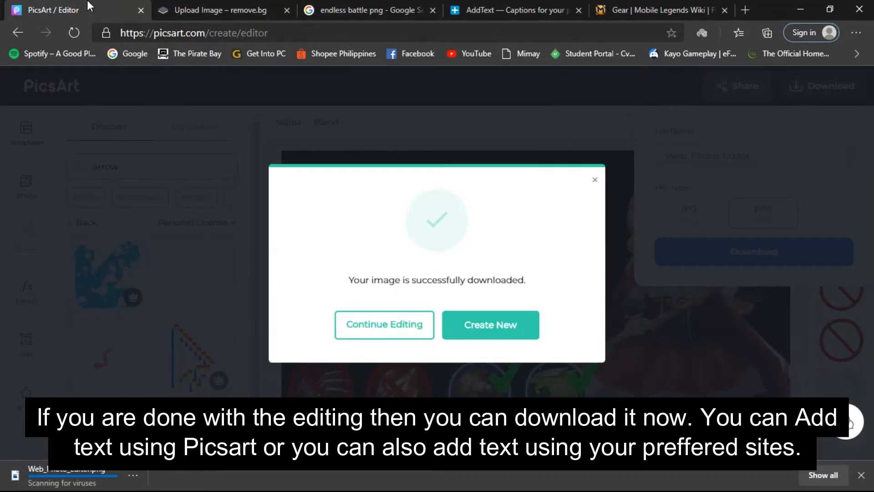
Switch to AddText and upload the downloaded Web_Photo_Editor.png from the computer.
left_click(212, 5)
left_click(384, 6)
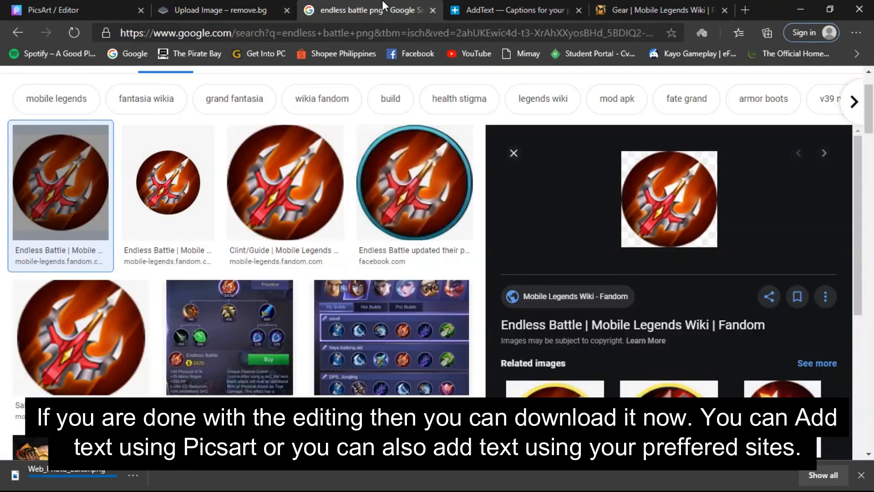
left_click(477, 5)
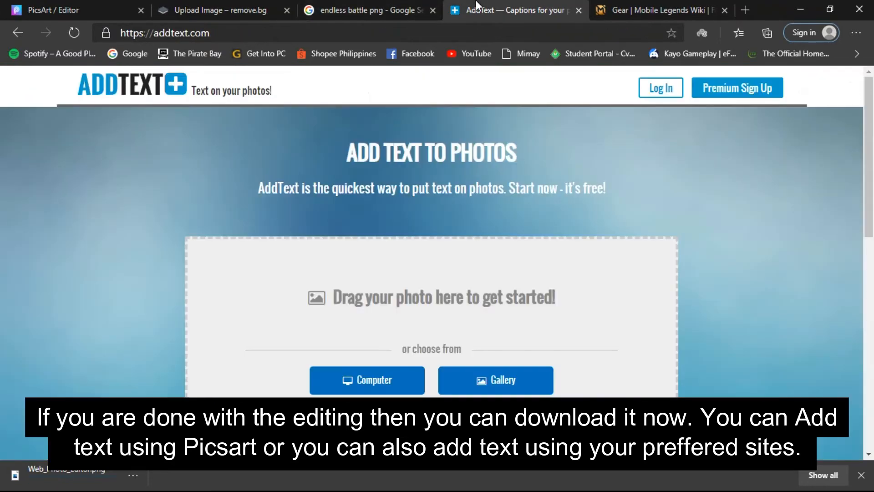
left_click(376, 377)
double_click(168, 121)
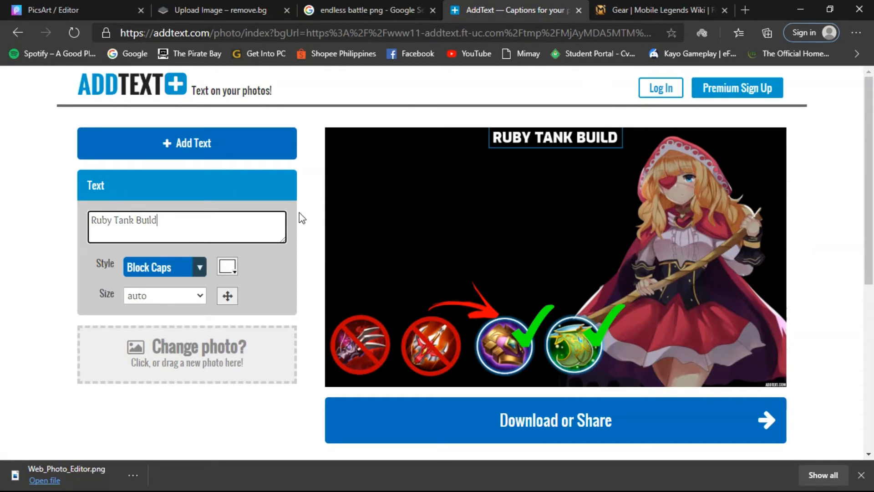
Replace the caption text with "Top Global Ruby".
key("BackSpace")
key("BackSpace")
key("BackSpace")
key("BackSpace")
key("BackSpace")
key("BackSpace")
key("BackSpace")
key("BackSpace")
key("BackSpace")
key("BackSpace")
key("BackSpace")
key("BackSpace")
key("BackSpace")
key("BackSpace")
key("BackSpace")
type("Top Global Ruby")
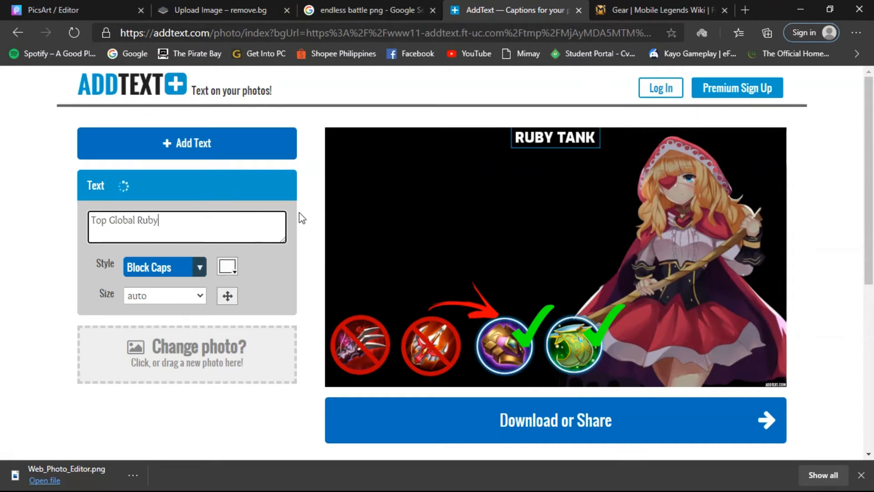
Give the "Top Global Ruby" caption the Web 2.0 style with rounded red capitals and a white outline, after trying a Fun style.
left_click(198, 267)
left_click(362, 300)
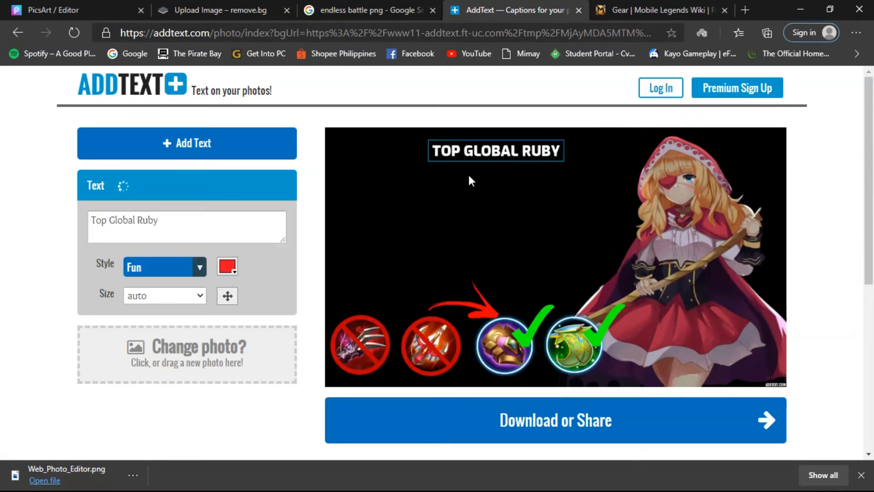
left_click(199, 268)
left_click(313, 209)
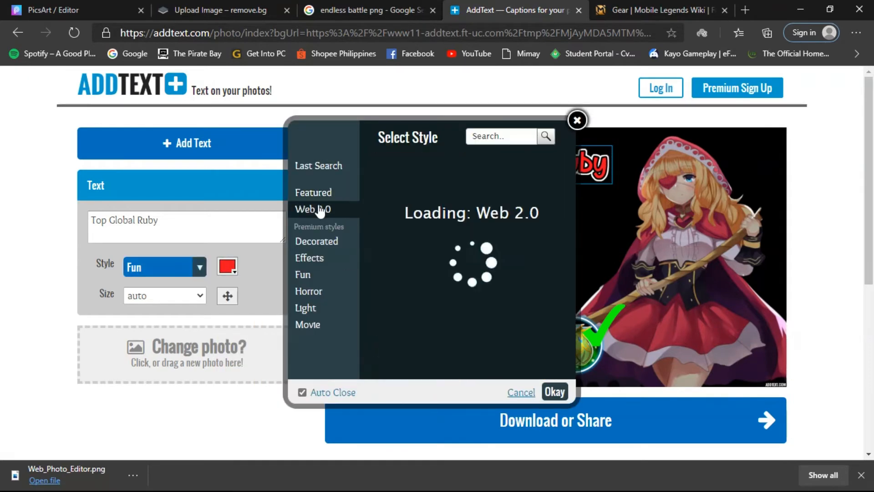
scroll(471, 214, "down", 2)
left_click(450, 258)
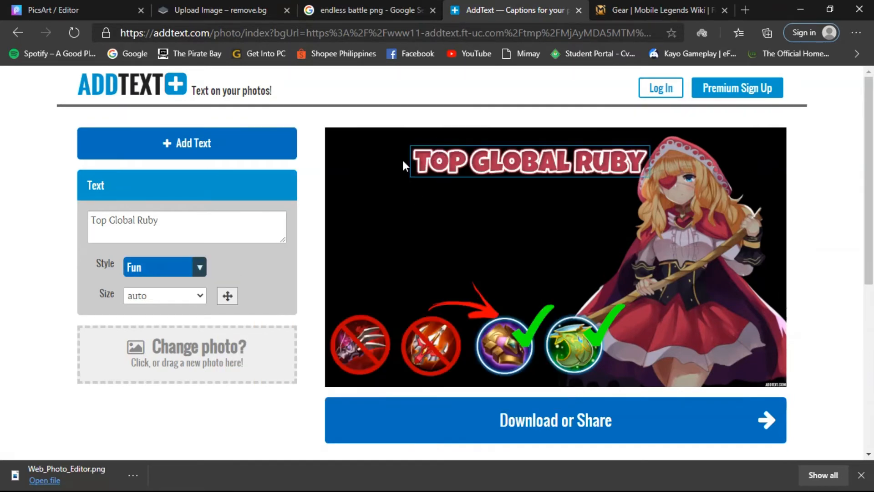
Move the "Top Global Ruby" caption away from Ruby's head and set its size to 100.
left_click_drag(493, 160, 446, 158)
left_click(201, 296)
left_click(178, 244)
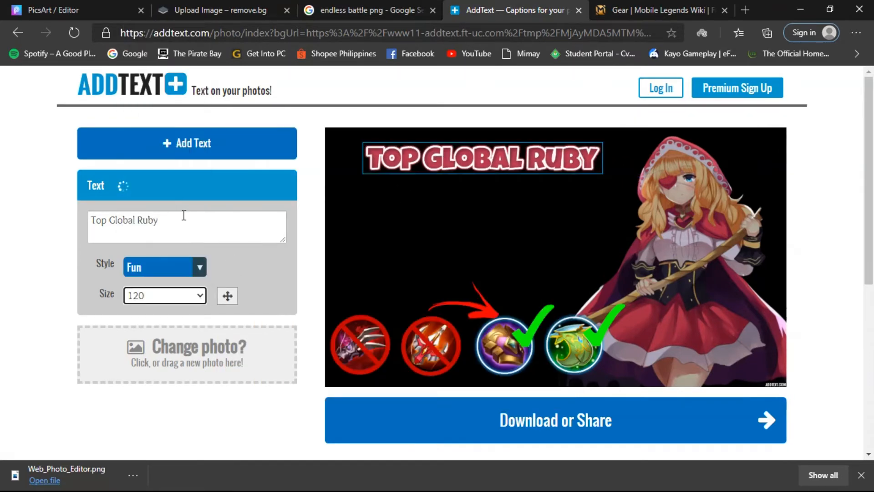
left_click(199, 296)
left_click(154, 250)
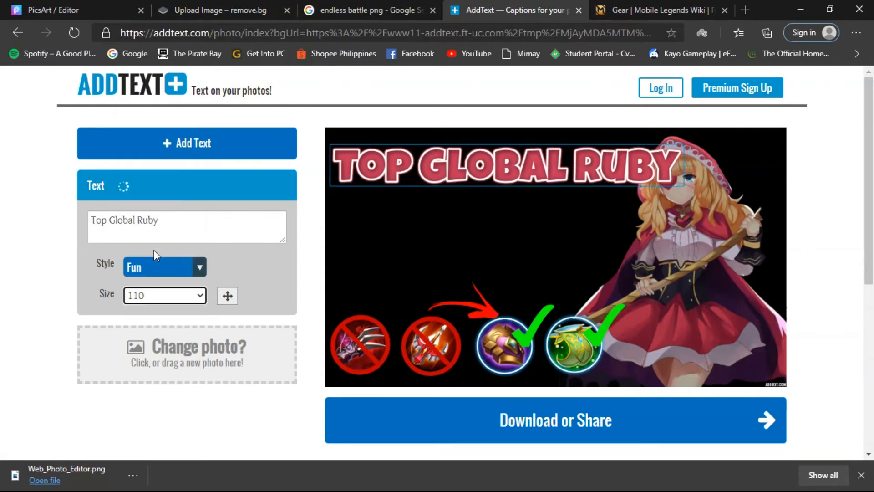
left_click(203, 295)
left_click(155, 251)
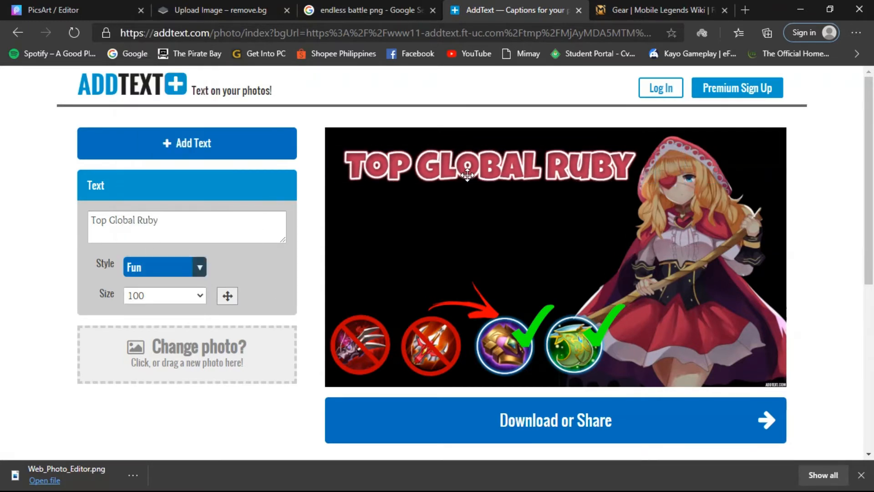
Add a second caption reading "Best Build 2020" directly below "Top Global Ruby".
left_click(178, 147)
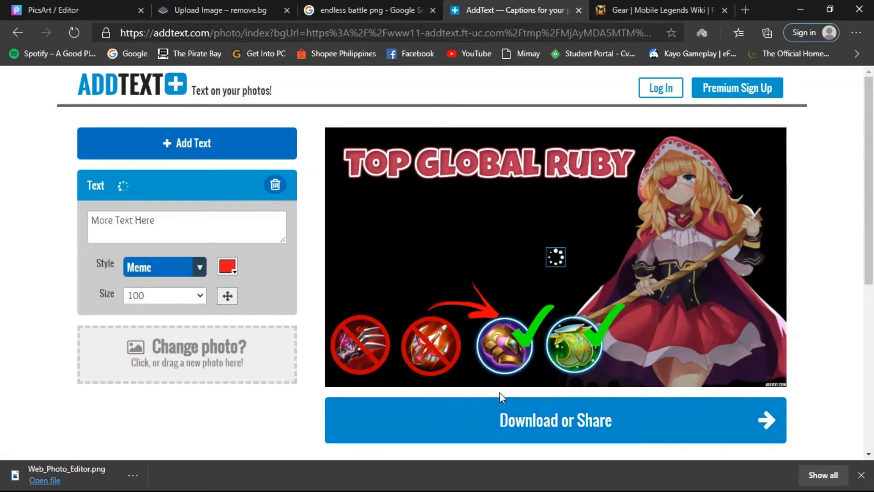
left_click(225, 223)
type("Best Build 2020")
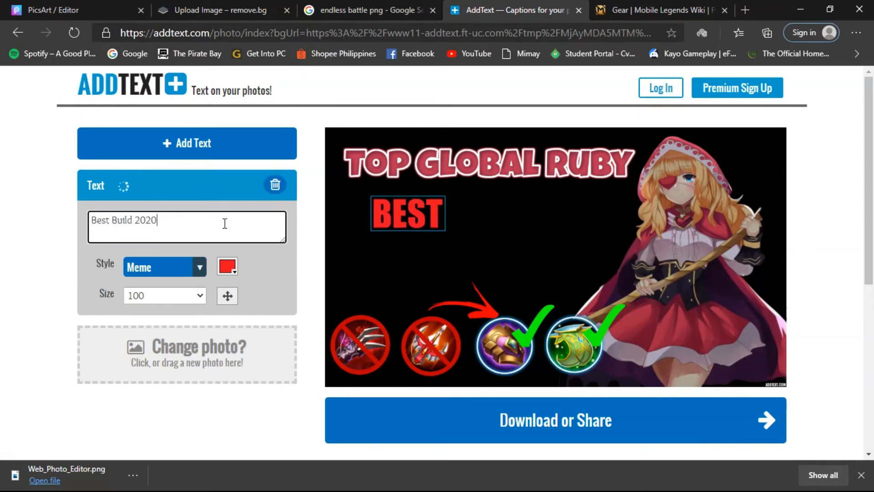
left_click(454, 220)
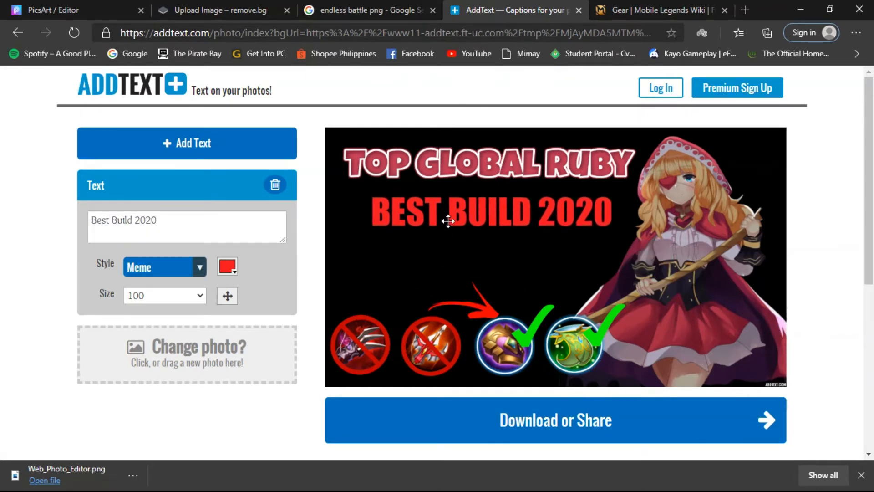
Apply the same red, white-outlined Web 2.0 style to the "Best Build 2020" caption.
left_click(191, 267)
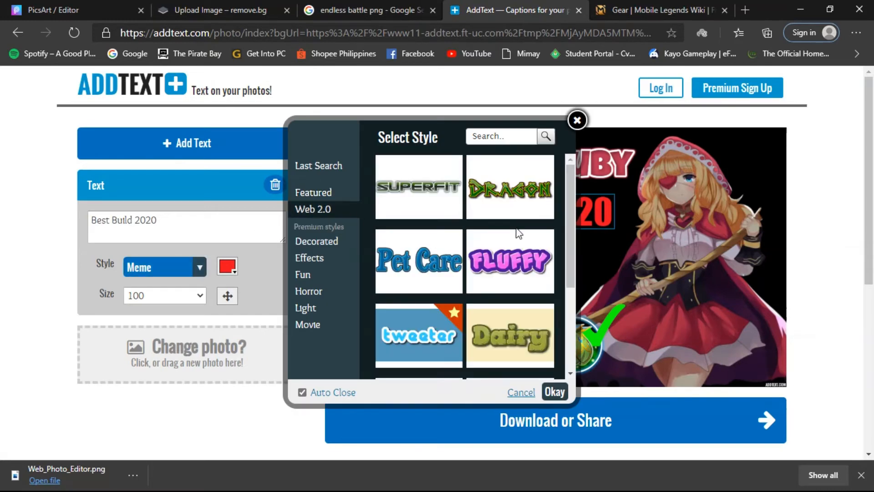
scroll(517, 230, "down", 6)
scroll(421, 228, "up", 1)
left_click(430, 189)
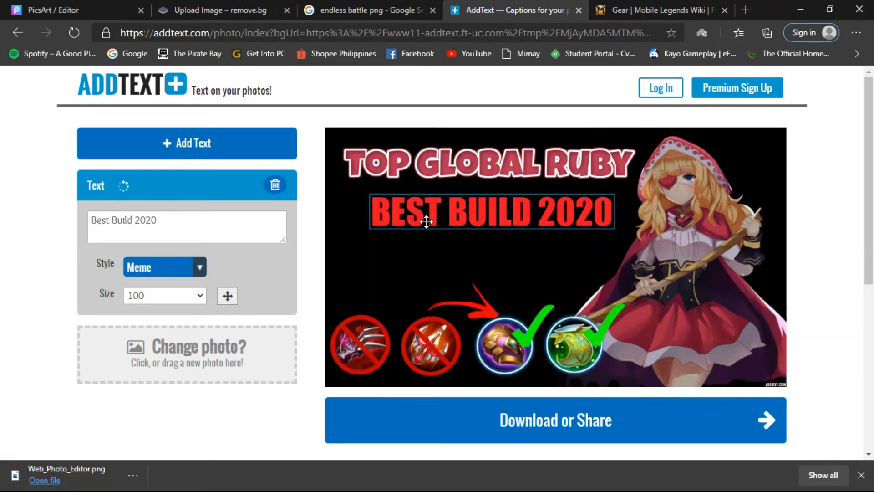
Set the "Best Build 2020" caption's size to 95 and shift both captions slightly toward the image's upper-left corner.
left_click(165, 296)
left_click(156, 236)
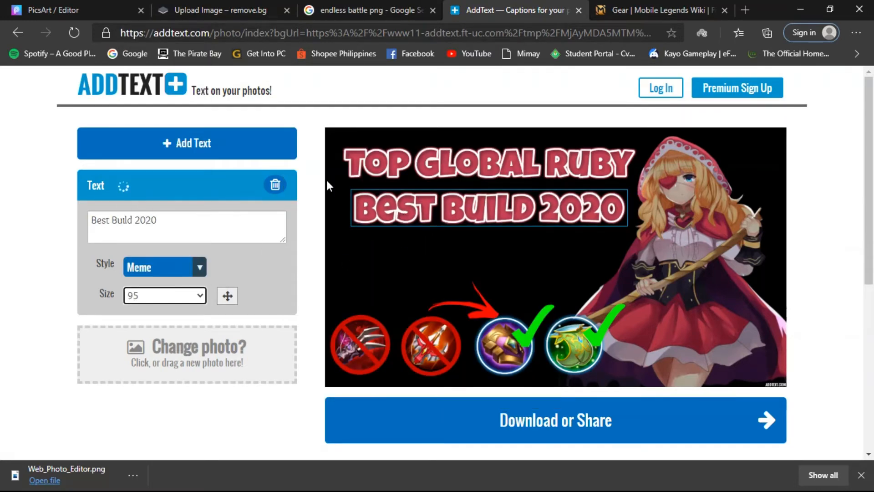
left_click(285, 241)
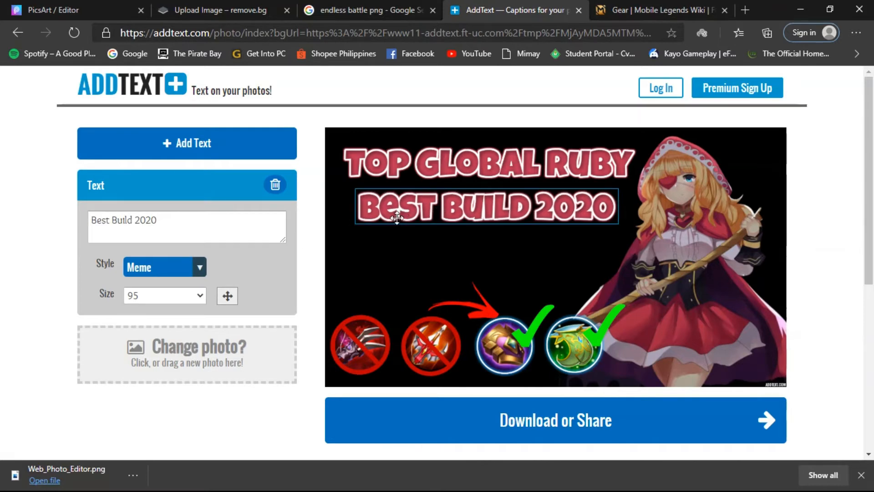
left_click(326, 248)
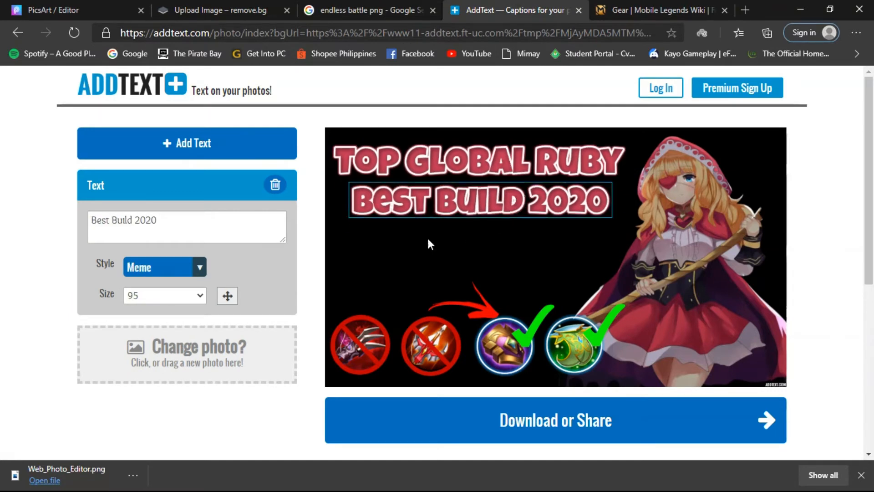
left_click(385, 242)
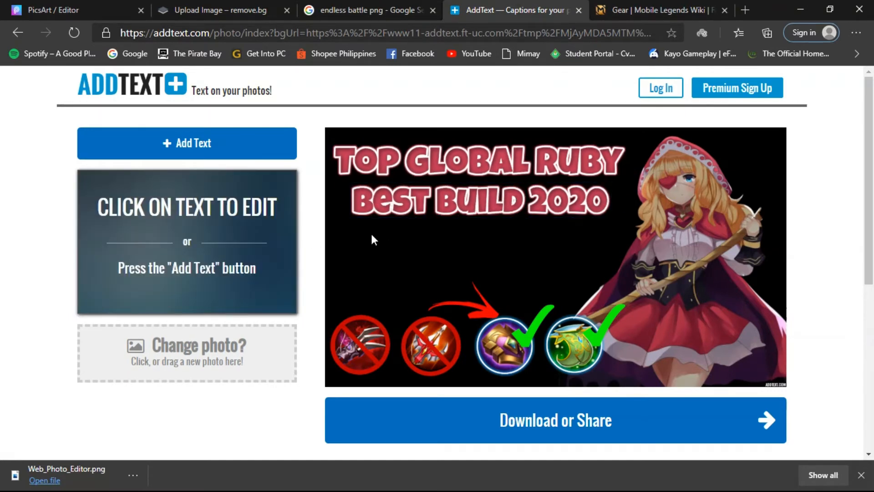
left_click(444, 194)
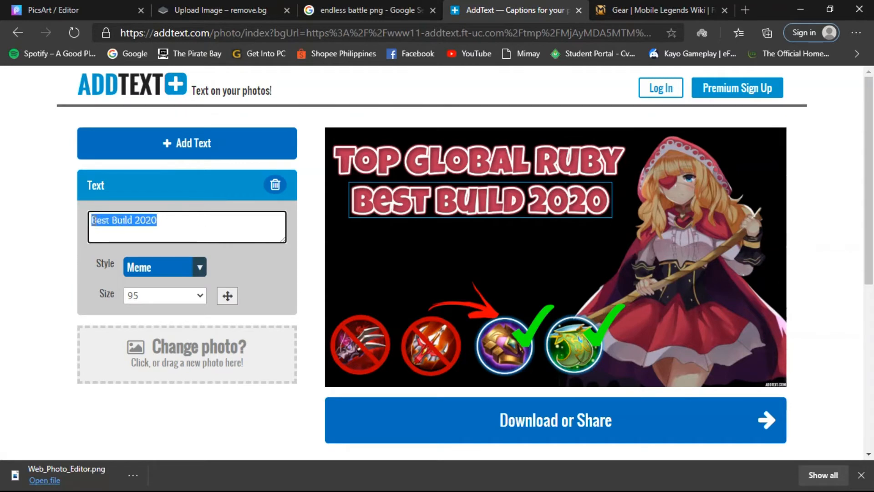
type("I am not")
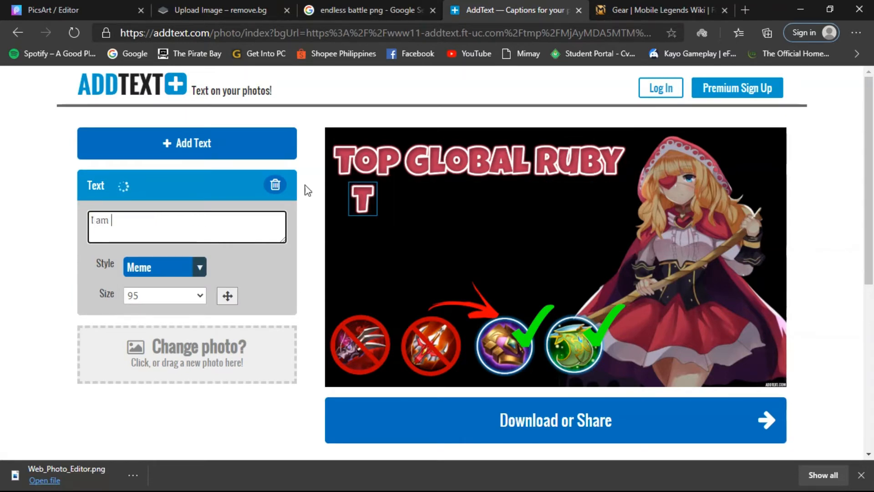
left_click(451, 219)
Add a third caption reading "Ruby is not a Tank" and give it the blue Cool style.
left_click(187, 143)
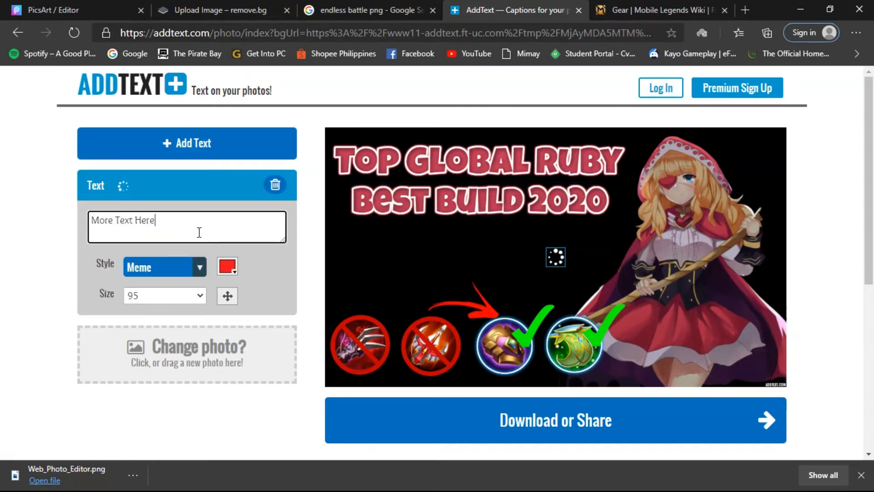
left_click(197, 231)
type("Ruby is not a Tank")
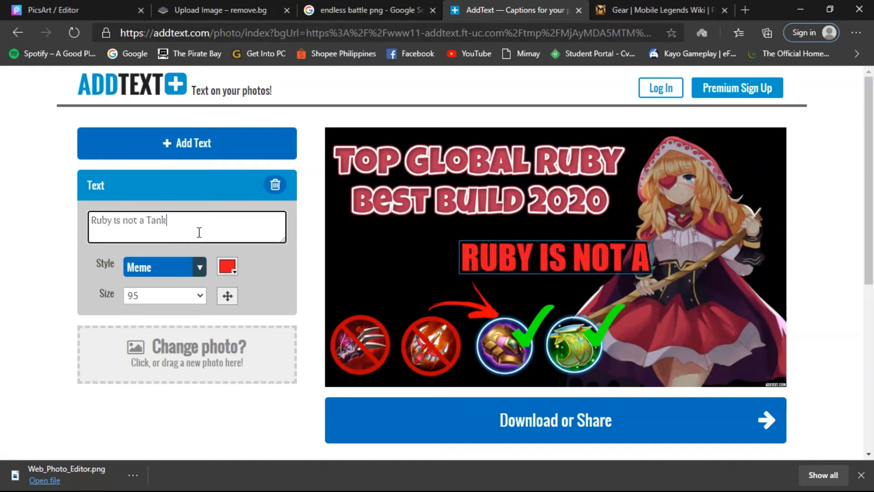
left_click(196, 267)
left_click(521, 386)
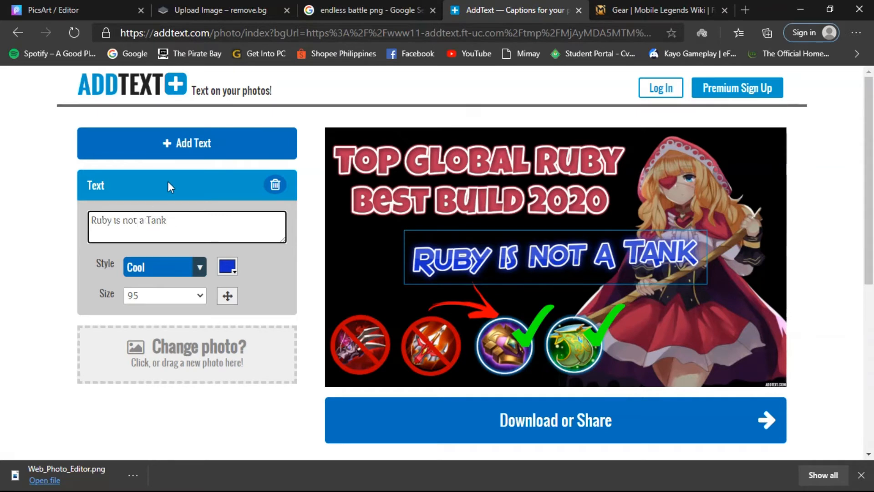
Reword the blue caption to "Ruby is No Longer a Fighter", break it before "a Fighter", and place it between the title and the item icons.
left_click(139, 221)
key("BackSpace")
type("w")
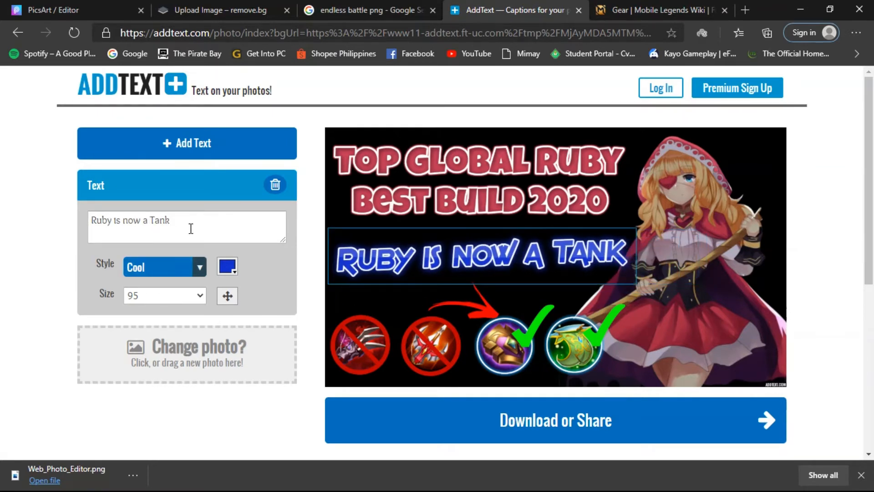
type("onger a Fighter")
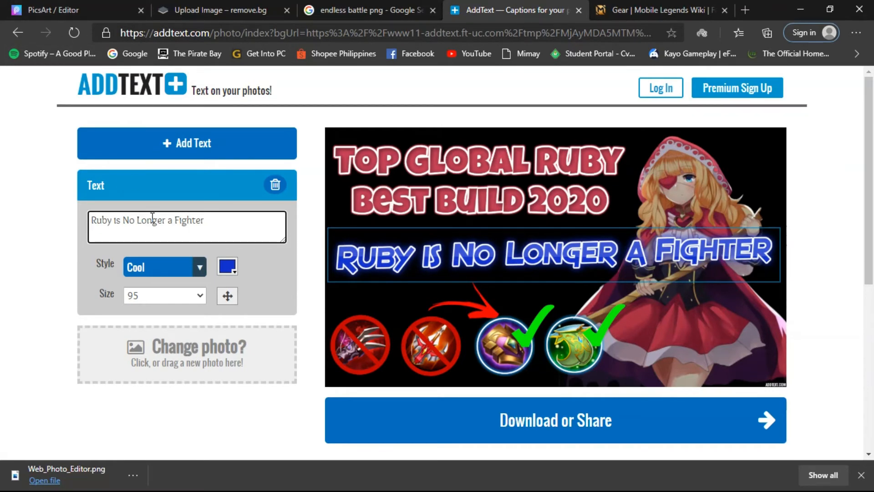
key("Return")
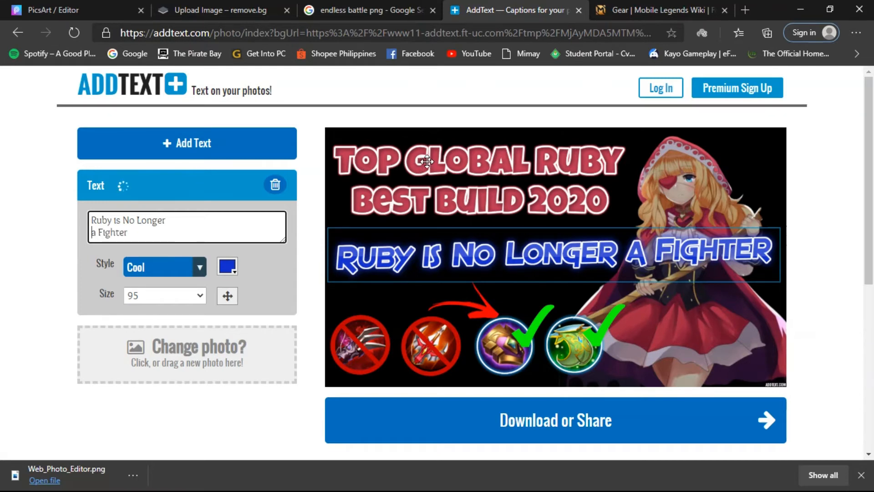
left_click_drag(474, 261, 493, 256)
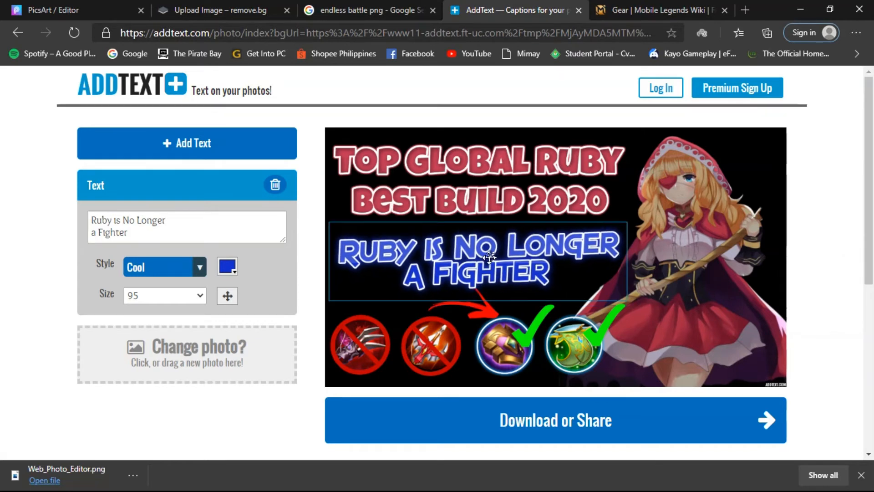
left_click(670, 219)
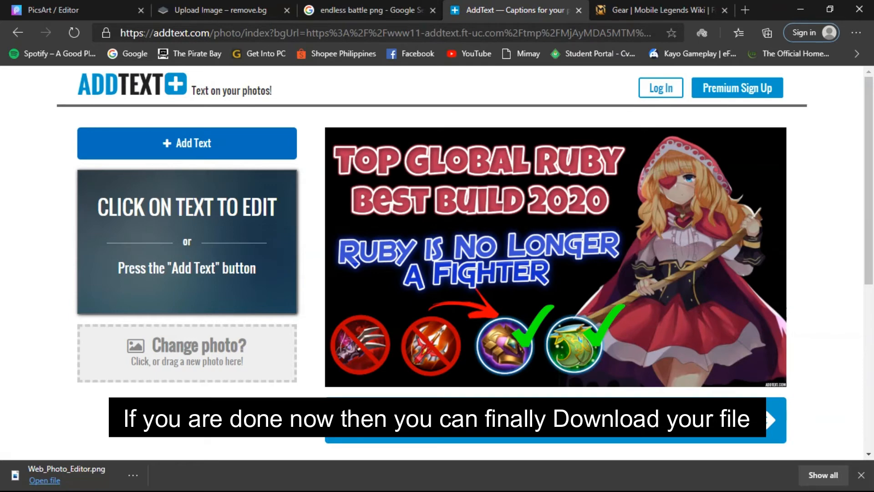
Download the finished captioned image and show the file in its folder.
left_click(555, 420)
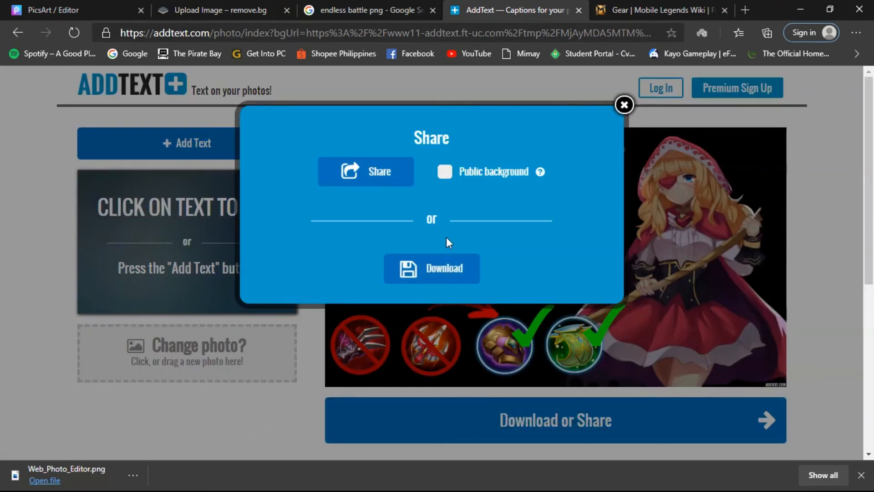
left_click(439, 266)
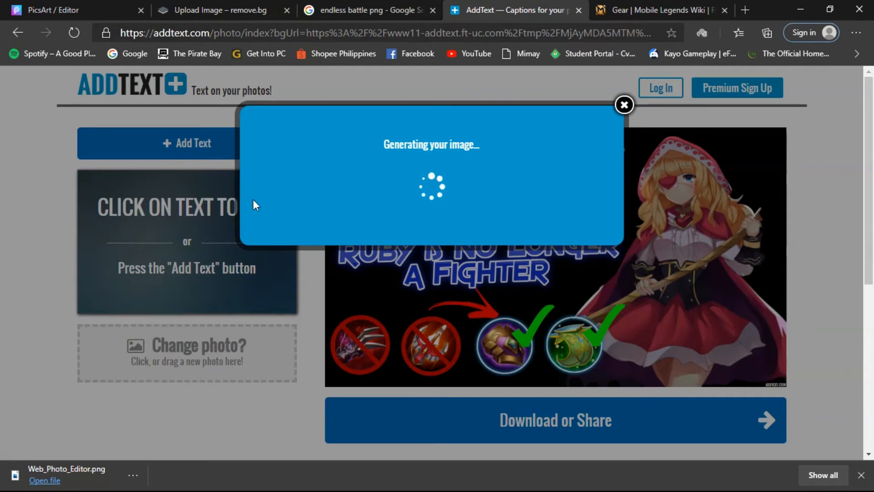
left_click(133, 474)
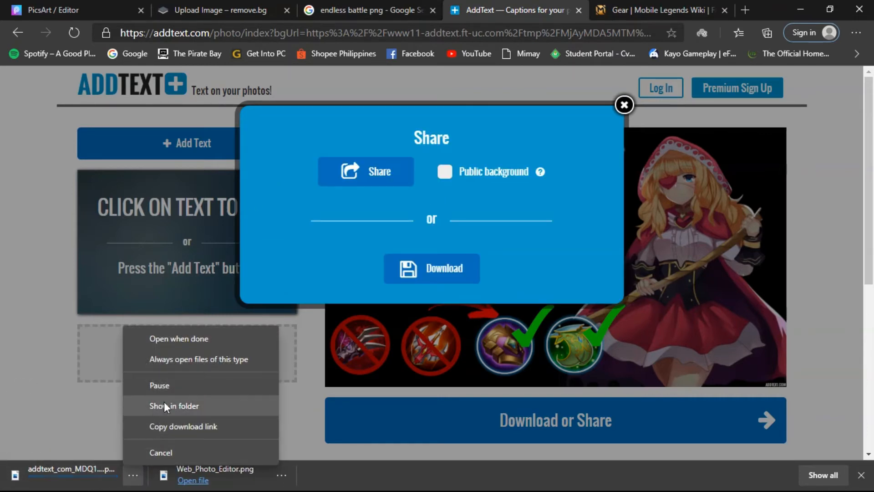
left_click(164, 405)
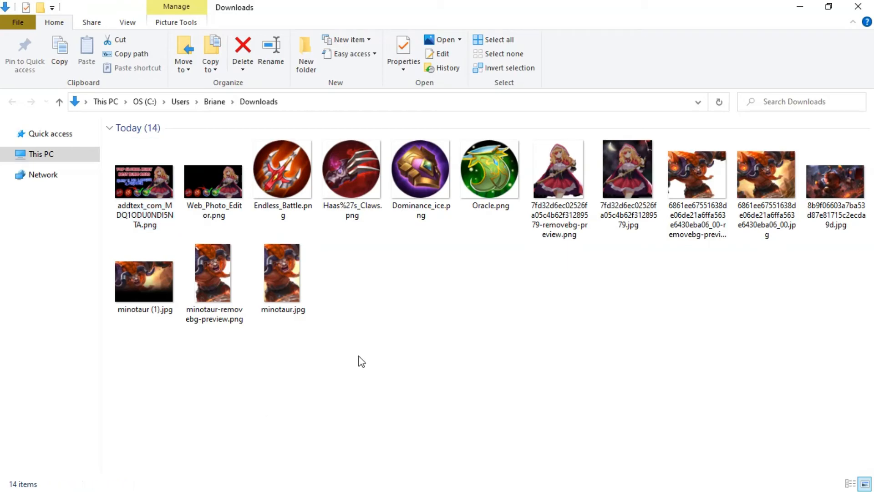
Return to the browser and open photoenlarger.com in a new tab.
key("alt+Tab")
left_click(643, 6)
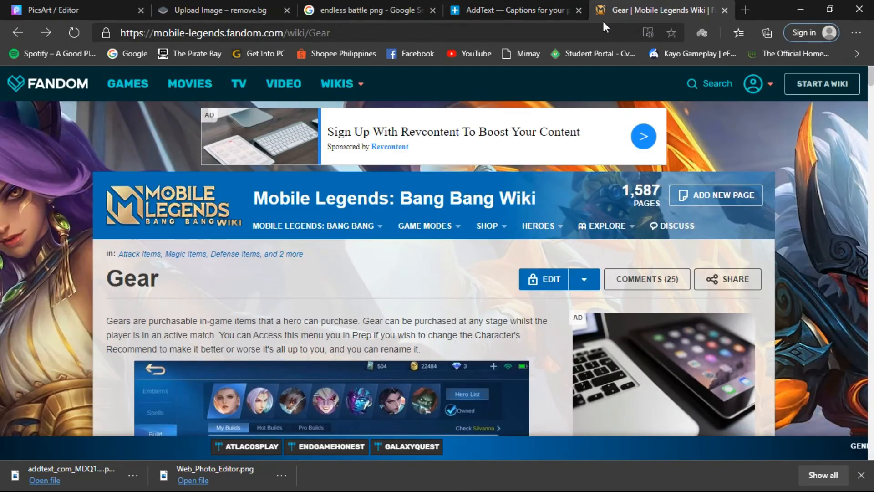
left_click(743, 9)
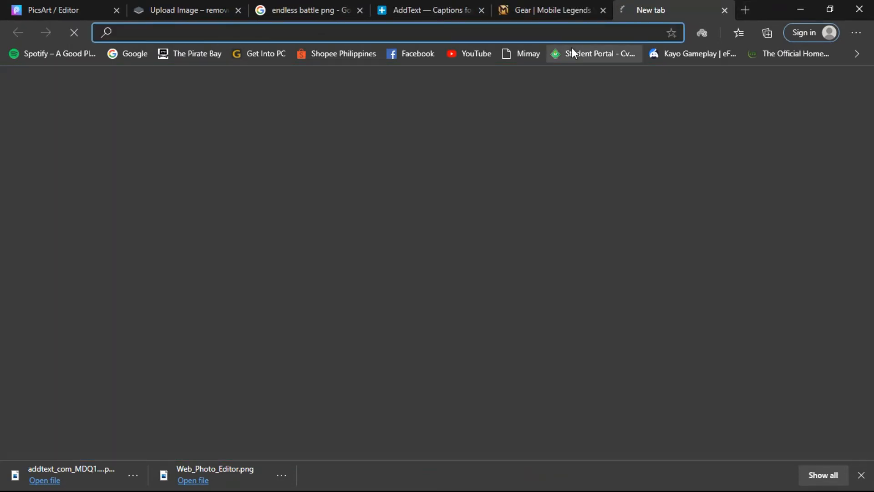
type("pht")
key("BackSpace")
type("oto")
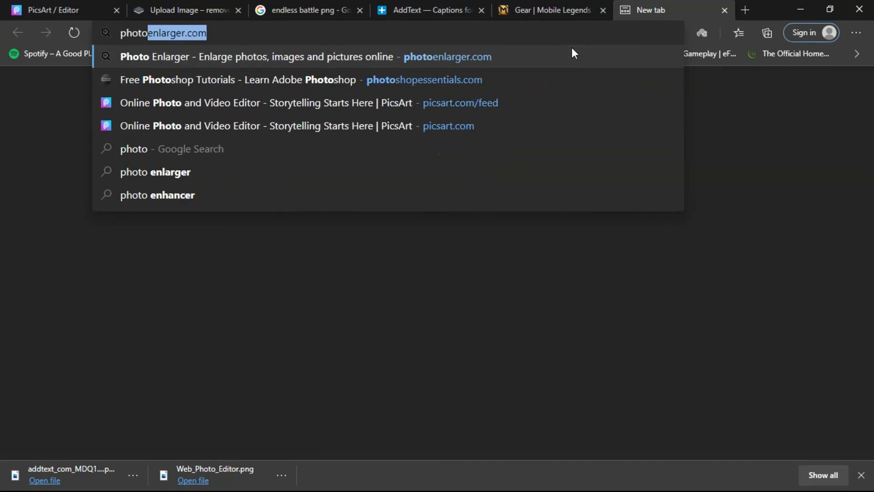
key("Return")
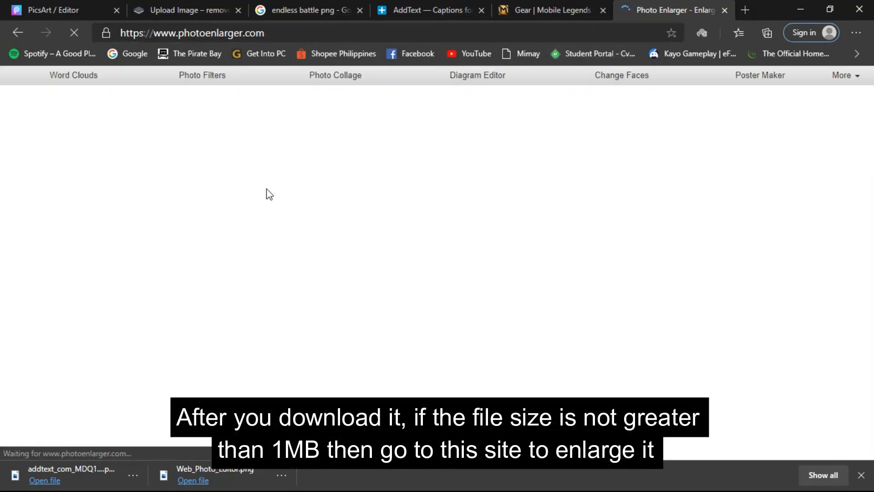
Load the captioned thumbnail addtext_com_MDQ1ODU0NDI5NTA.png from the Downloads folder as the image to enlarge.
left_click(46, 375)
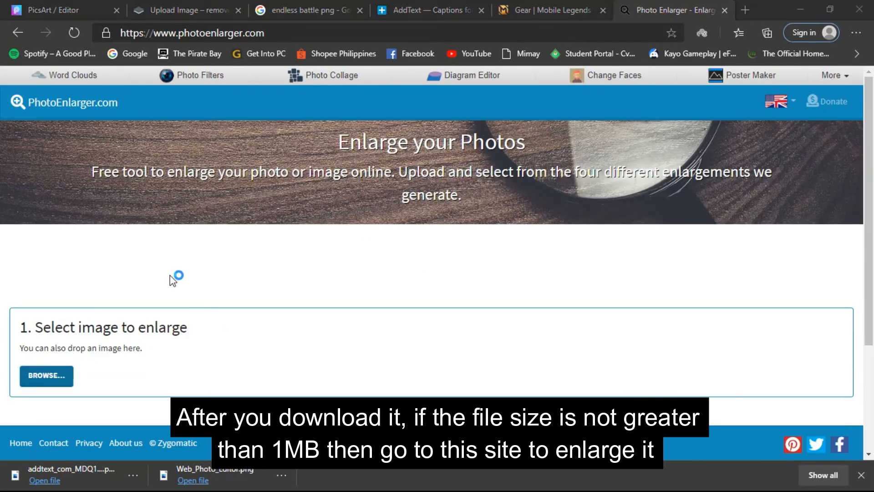
left_click(49, 106)
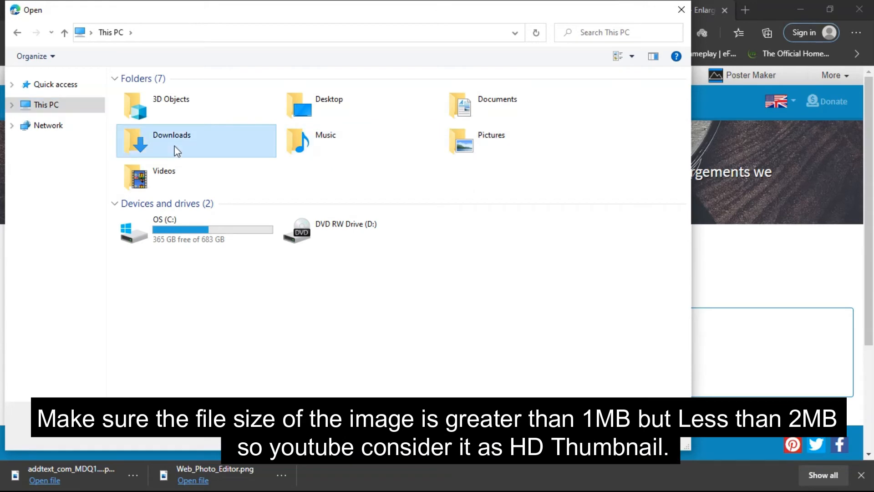
double_click(176, 145)
double_click(152, 132)
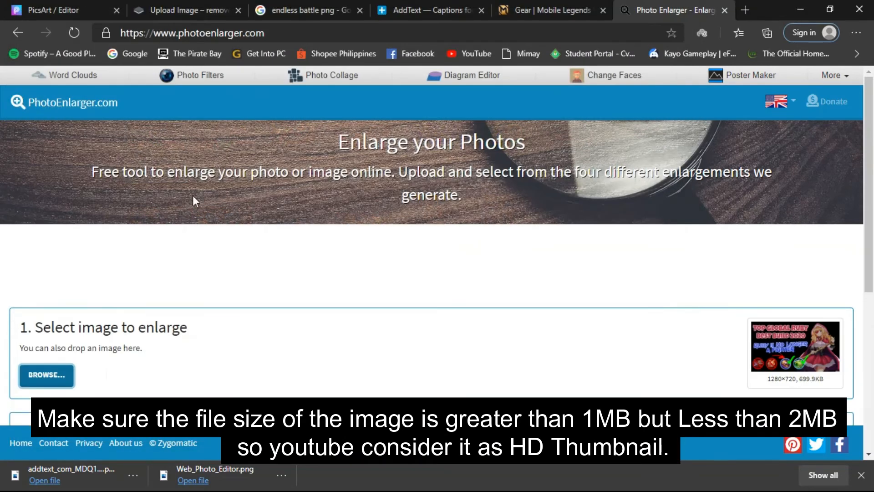
Enlarge the thumbnail with a scale of 130%.
scroll(193, 196, "down", 5)
left_click_drag(403, 170, 138, 180)
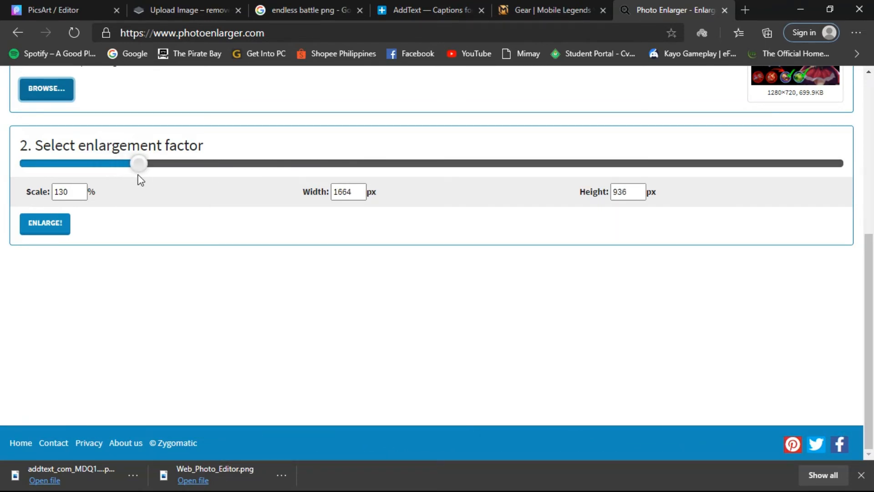
left_click(56, 224)
Compare the enlargement results, download the first version (v1), and show the file in its folder.
scroll(395, 318, "down", 3)
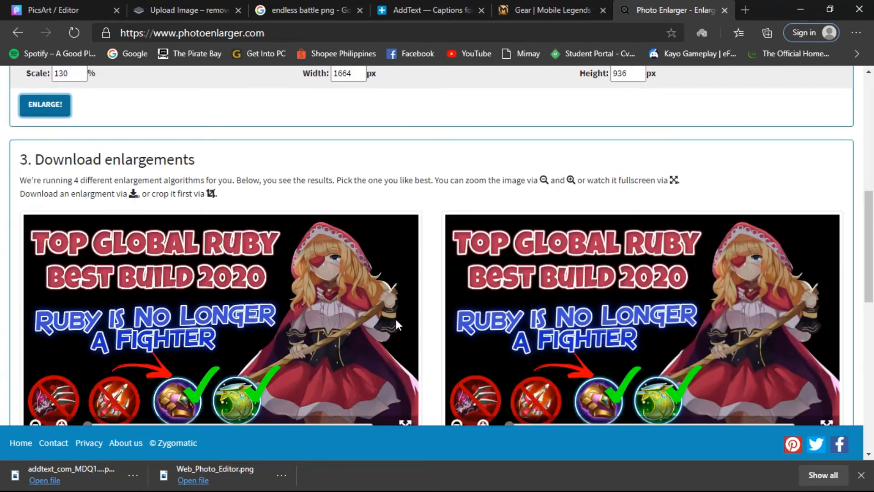
scroll(369, 309, "down", 1)
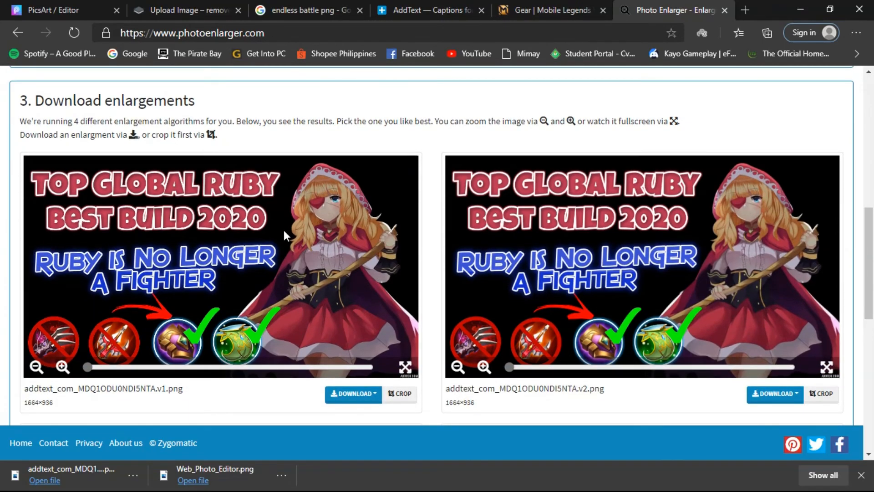
scroll(310, 273, "down", 8)
scroll(311, 278, "up", 5)
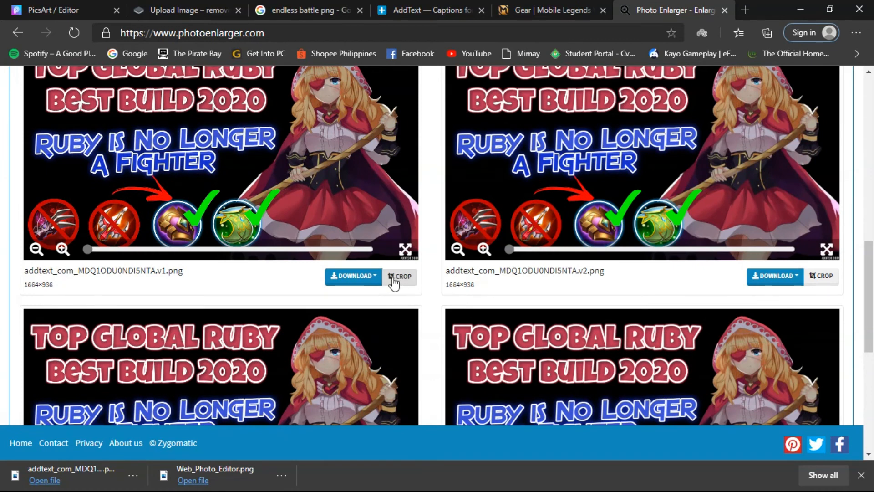
left_click(352, 276)
left_click(361, 319)
left_click(135, 476)
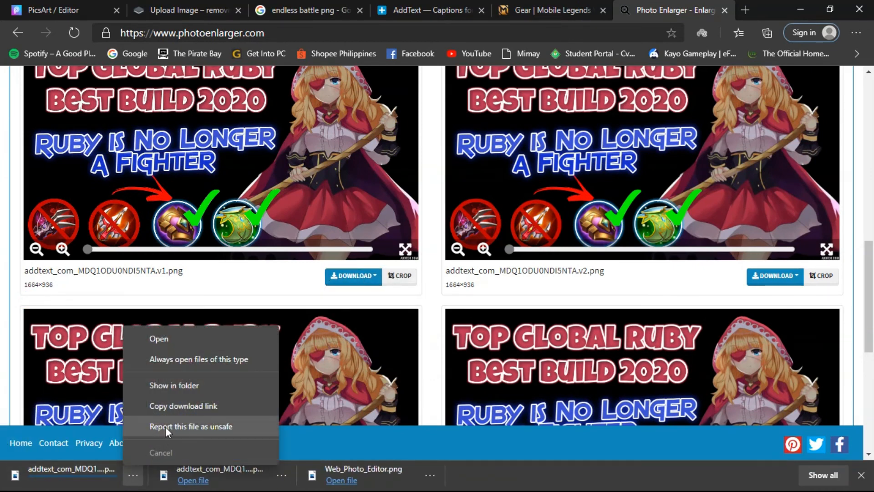
left_click(171, 381)
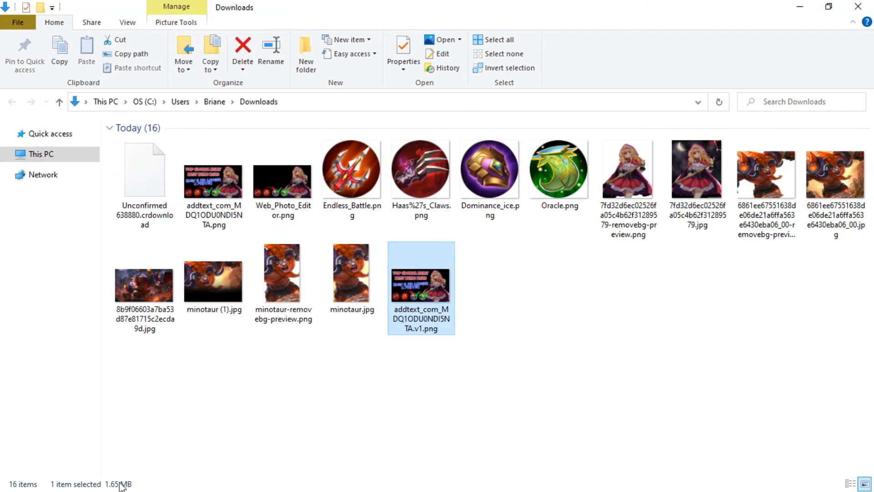
Refresh the Downloads folder, view the enlarged v1 thumbnail maximized in Photos, and close the viewer.
left_click(195, 384)
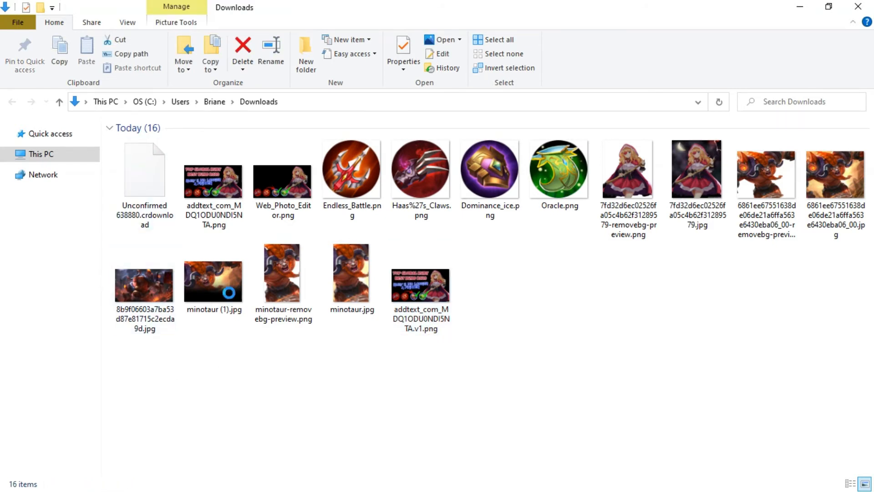
right_click(194, 178)
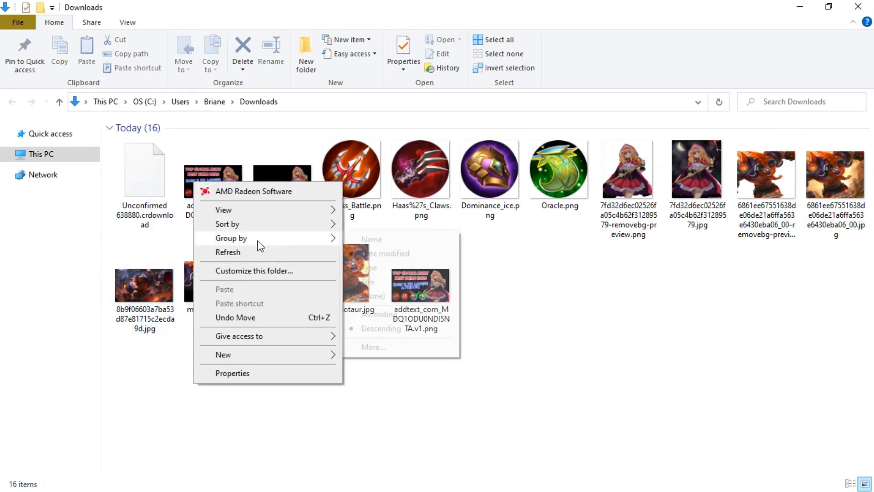
left_click(250, 251)
left_click(169, 181)
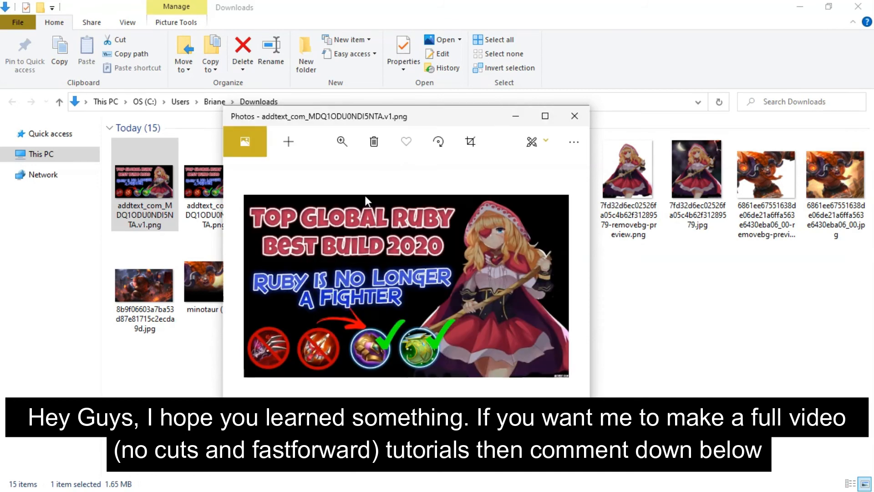
left_click(537, 117)
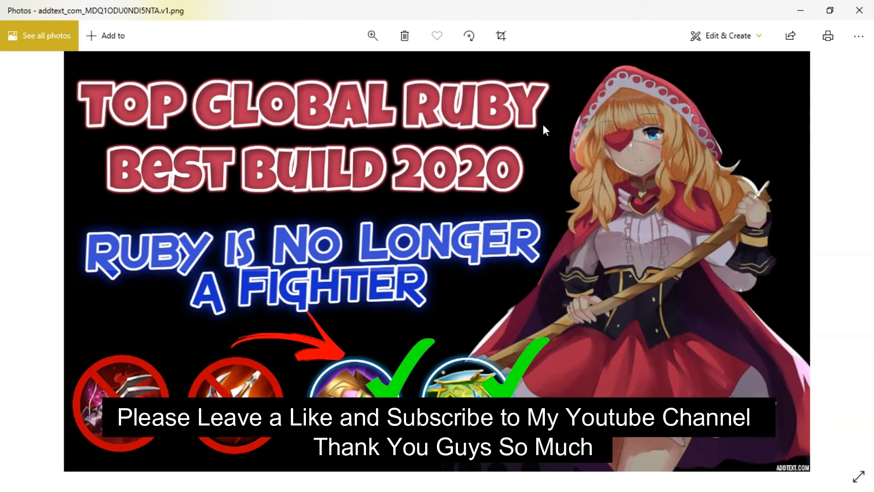
left_click(858, 10)
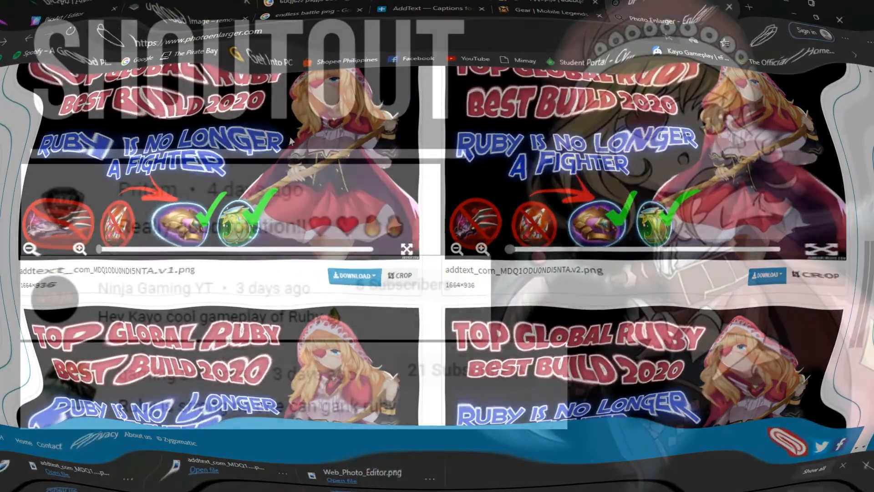